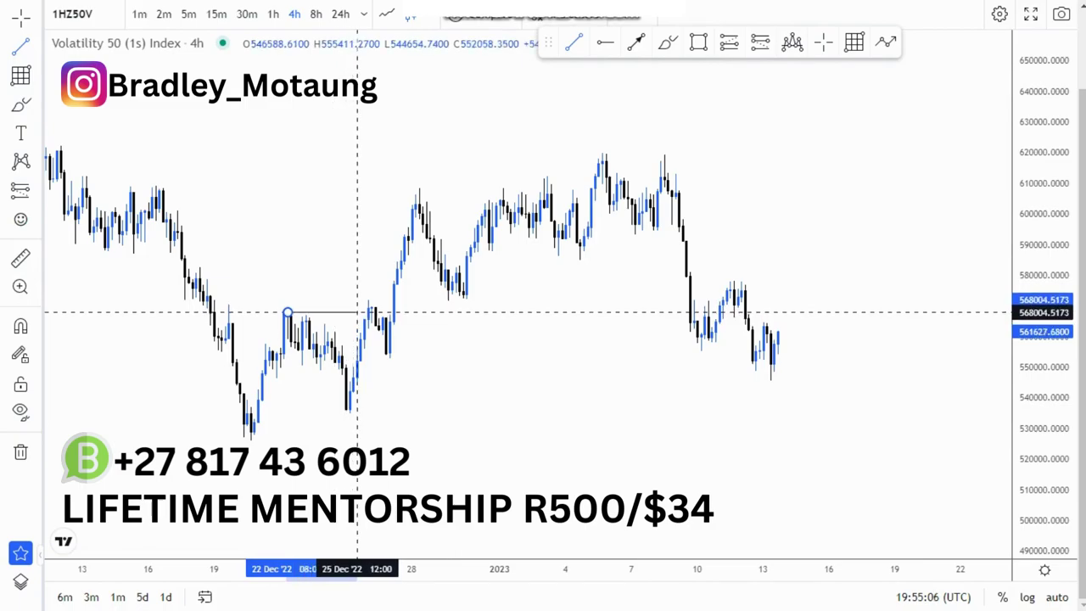
Finish the short horizontal line at the late-December swing high and start a text label.
click(357, 313)
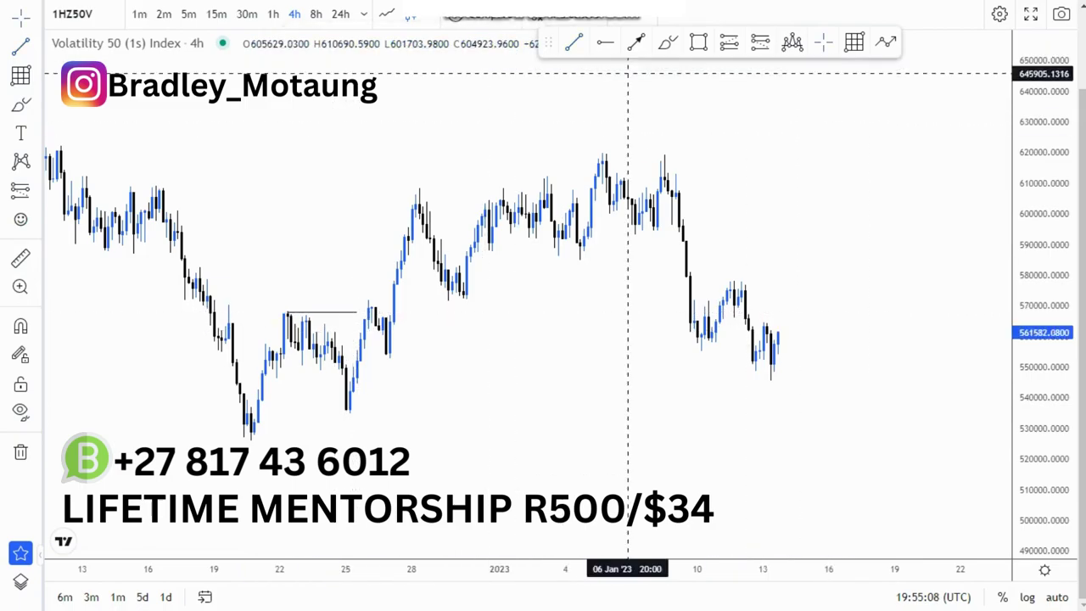
click(20, 133)
Place a label reading 'Bos' above the late-December swing-high line.
click(304, 287)
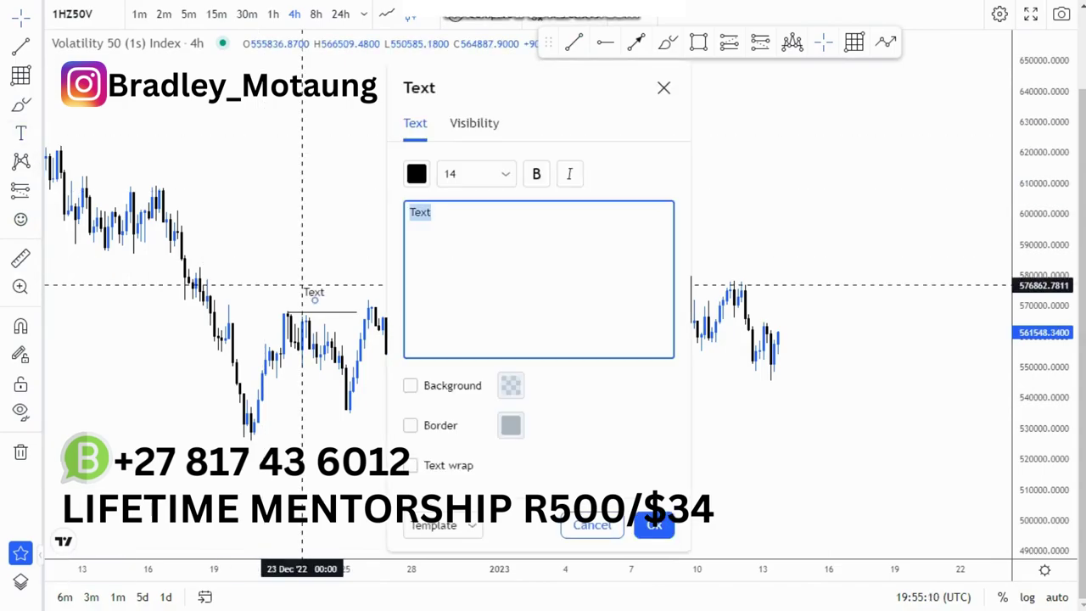
key(BackSpace)
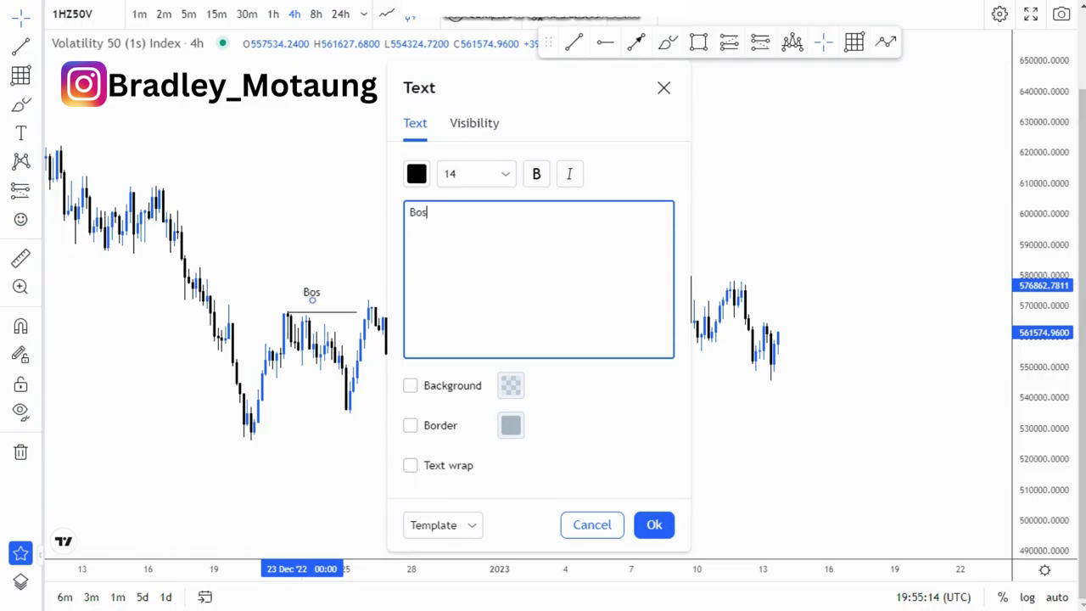
click(651, 525)
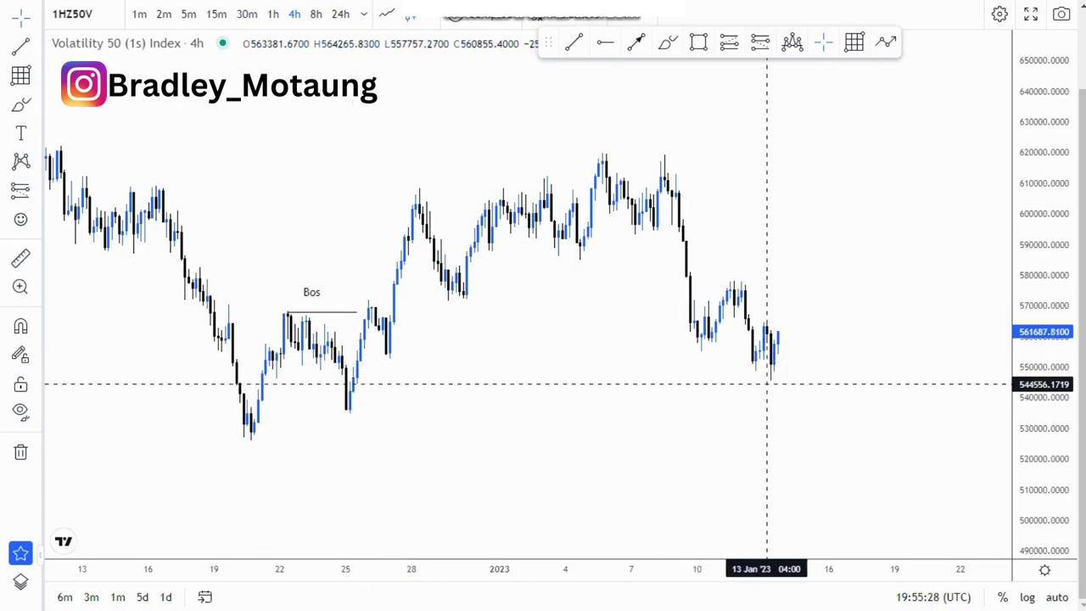
Switch to 1-hour candles and draw horizontal rays at 544891.5476 and 549618.5960 in late December.
click(273, 14)
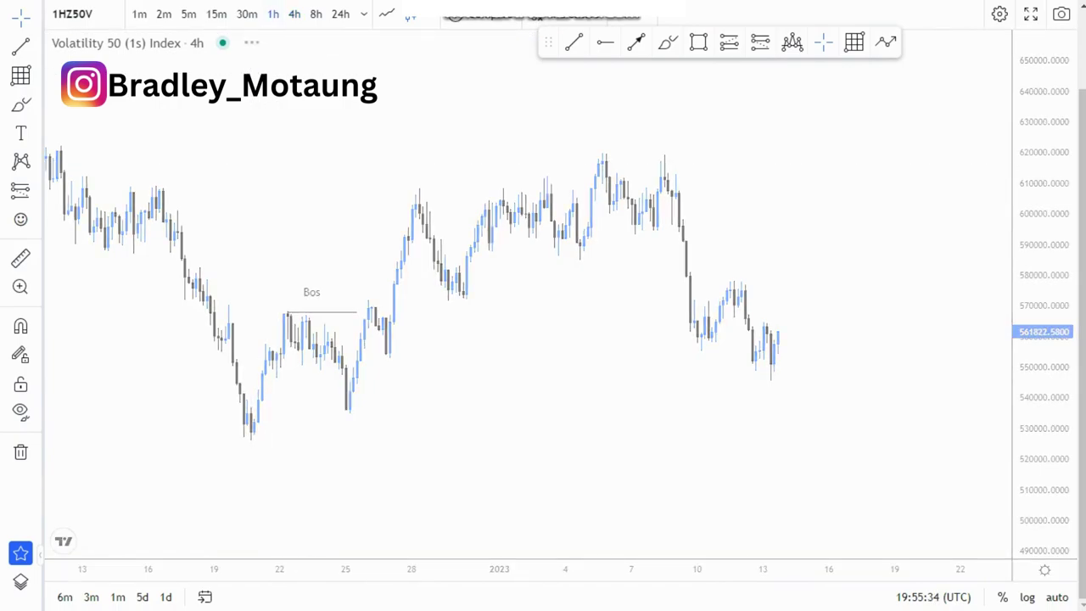
scroll(516, 370, down, 4)
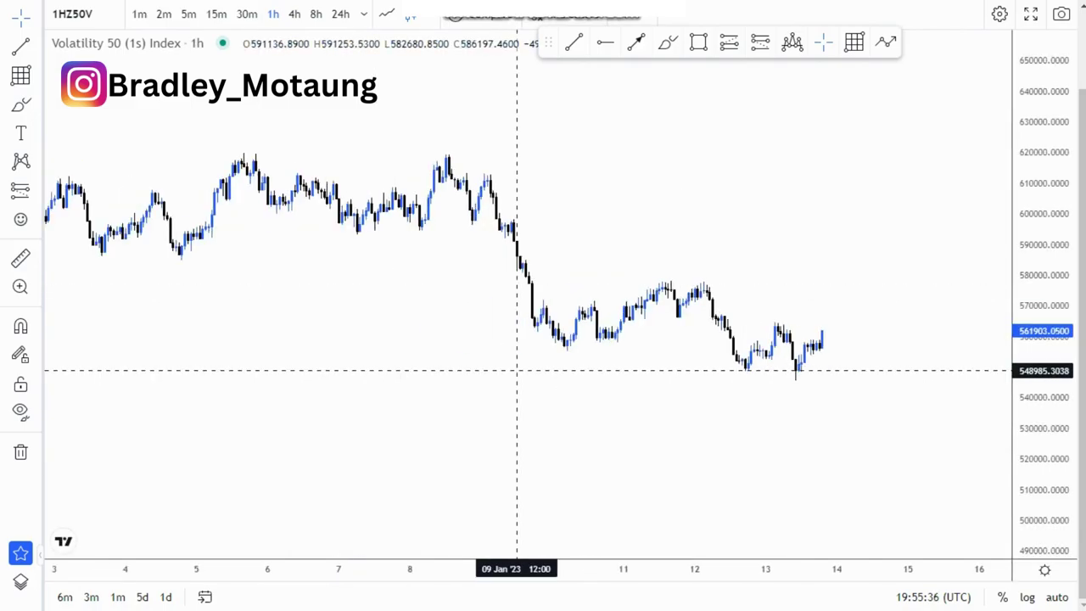
scroll(515, 371, down, 2)
scroll(514, 368, up, 3)
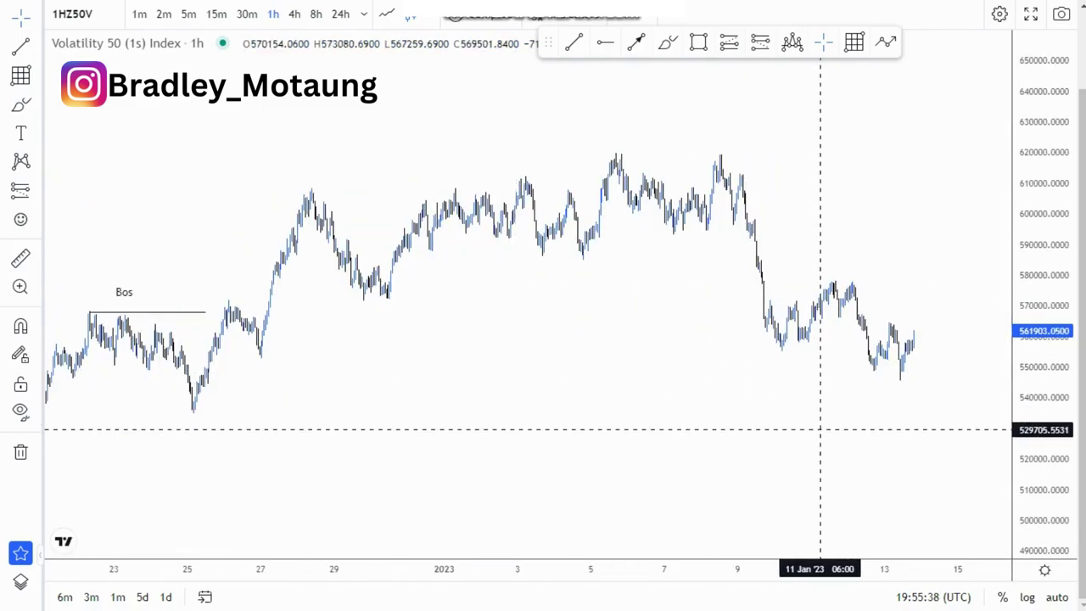
drag(564, 429, 795, 412)
scroll(509, 449, up, 3)
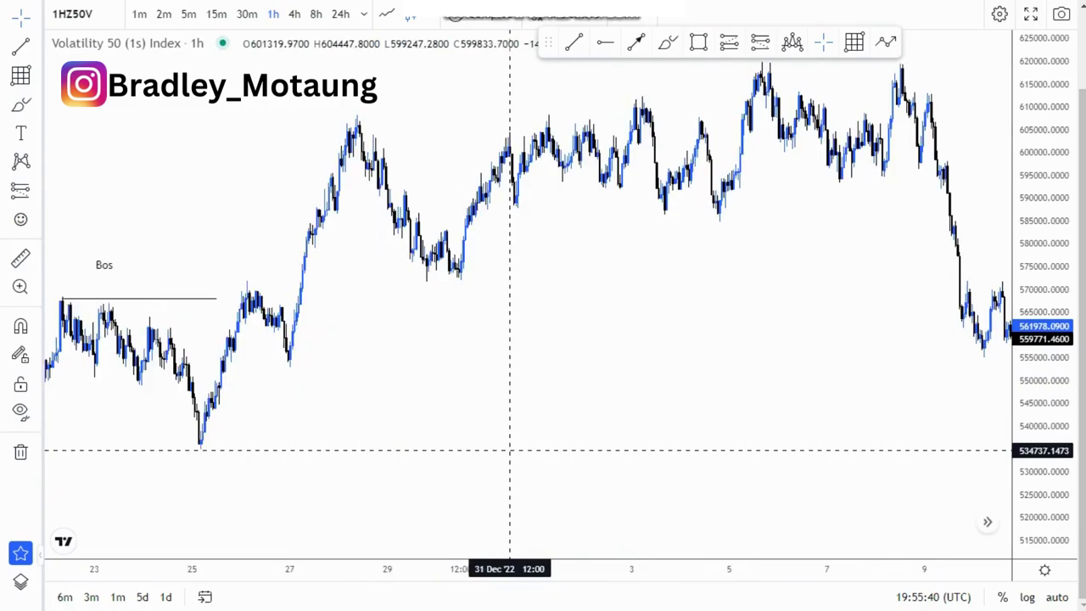
drag(348, 443, 473, 444)
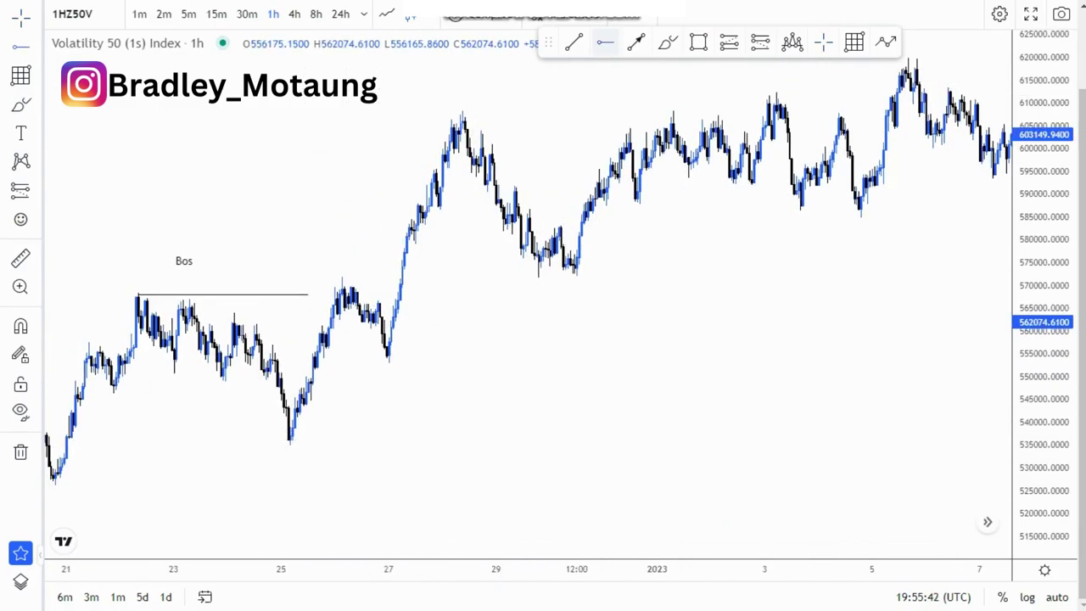
click(310, 399)
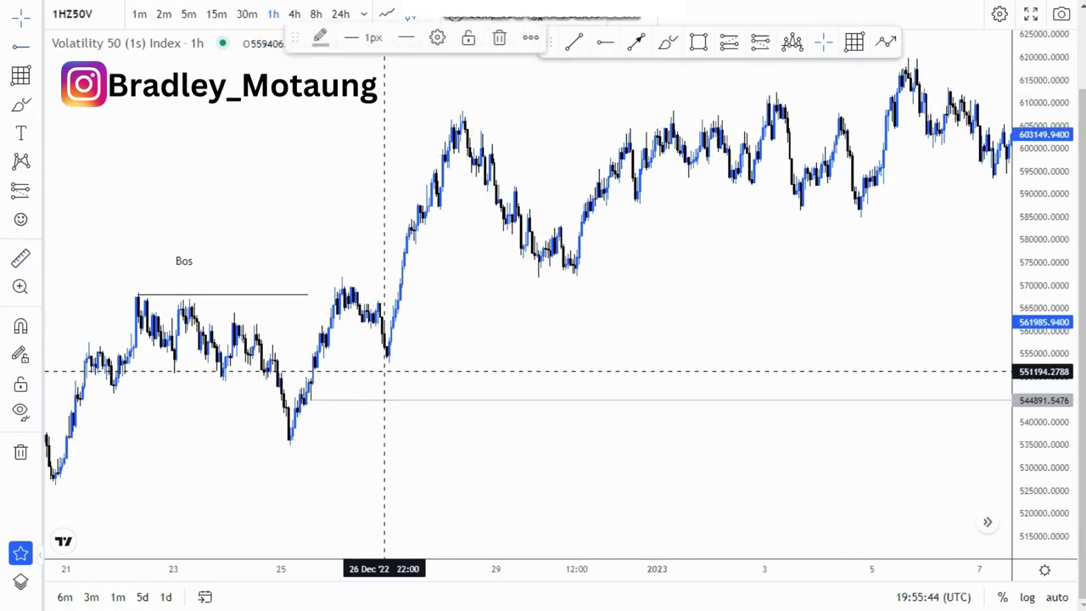
click(310, 379)
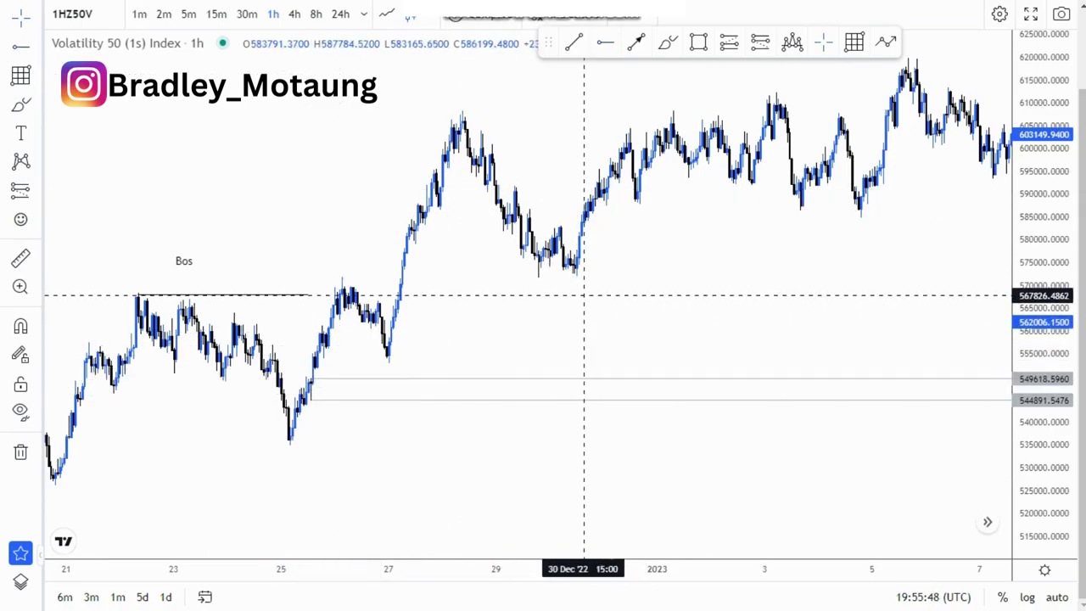
Draw a small left-pointing arrow near 26 December, then pan to mid-January.
click(636, 42)
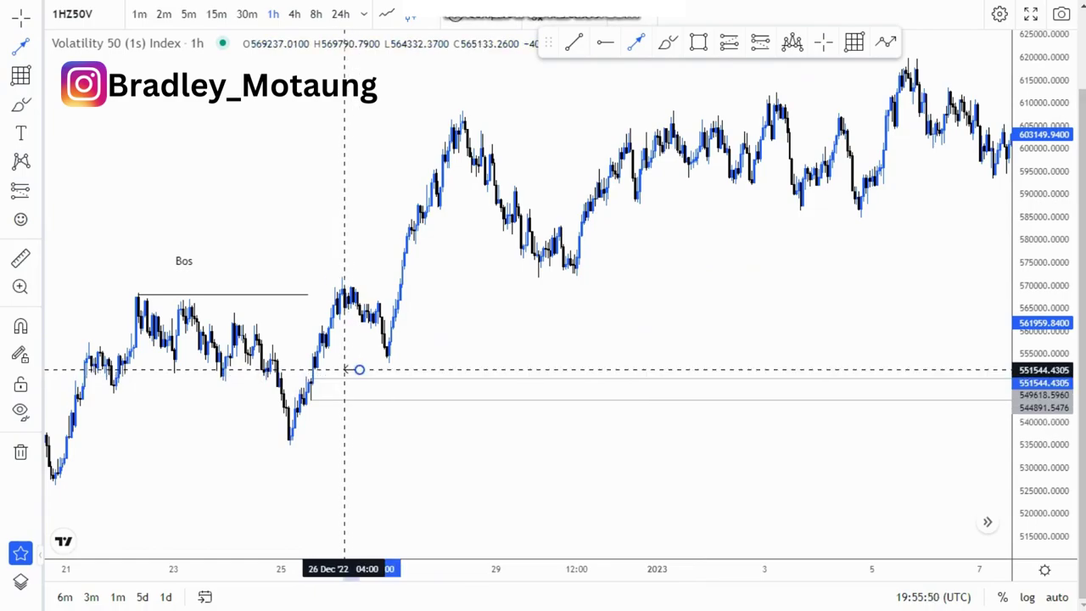
click(338, 370)
click(473, 368)
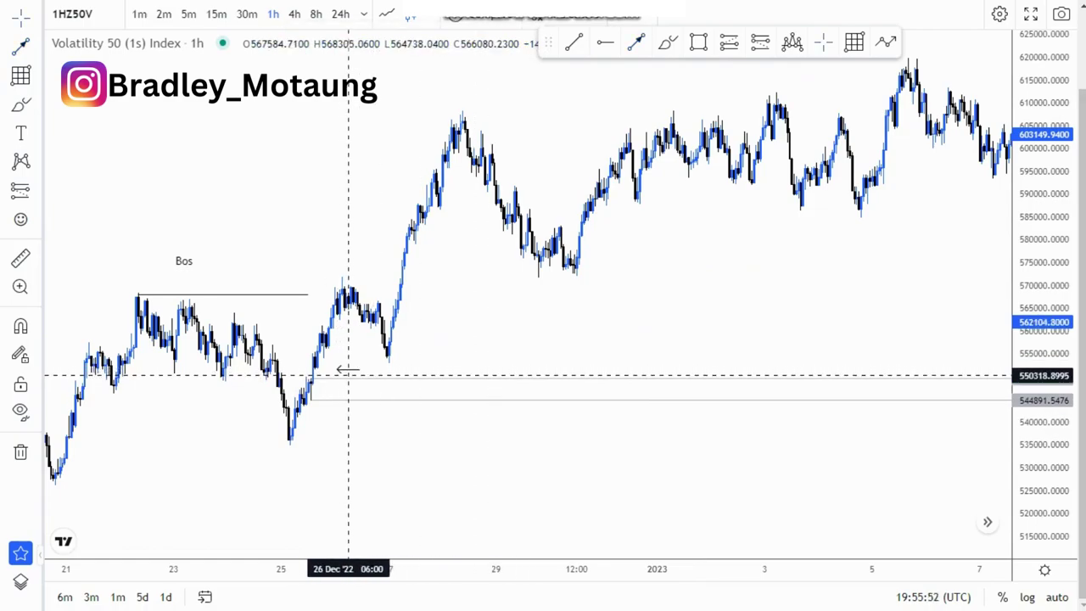
drag(521, 338, 125, 337)
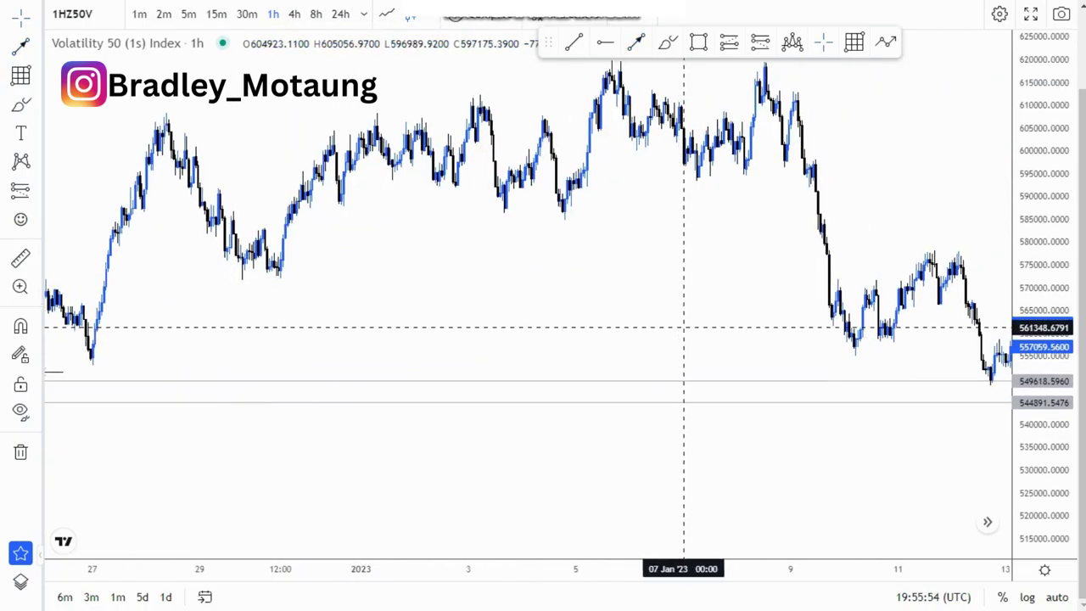
drag(443, 326, 291, 326)
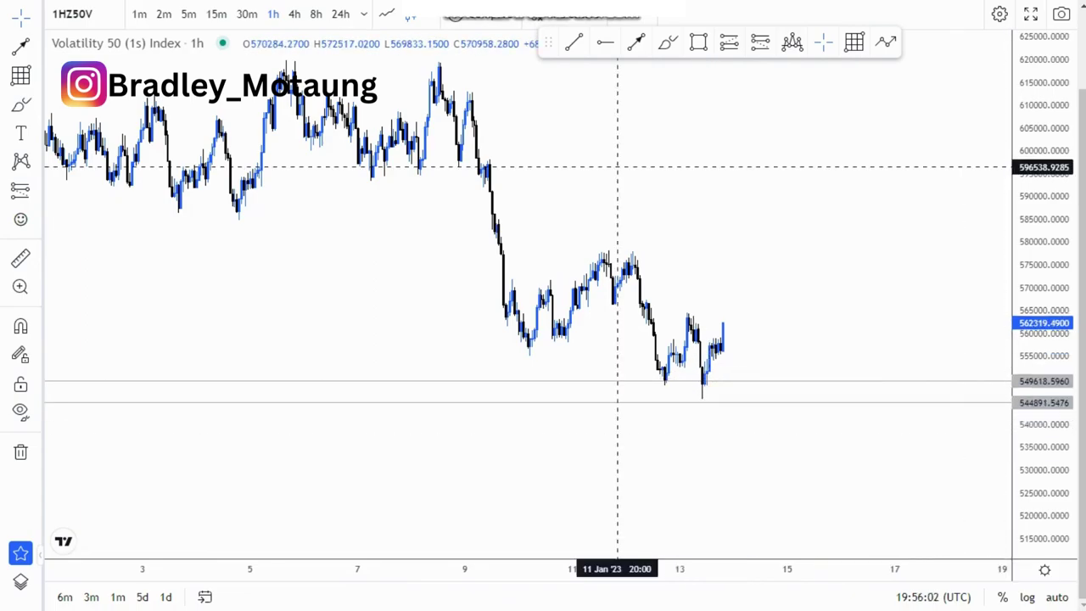
Draw a short line joining the two mid-January lows around 13 January.
click(663, 384)
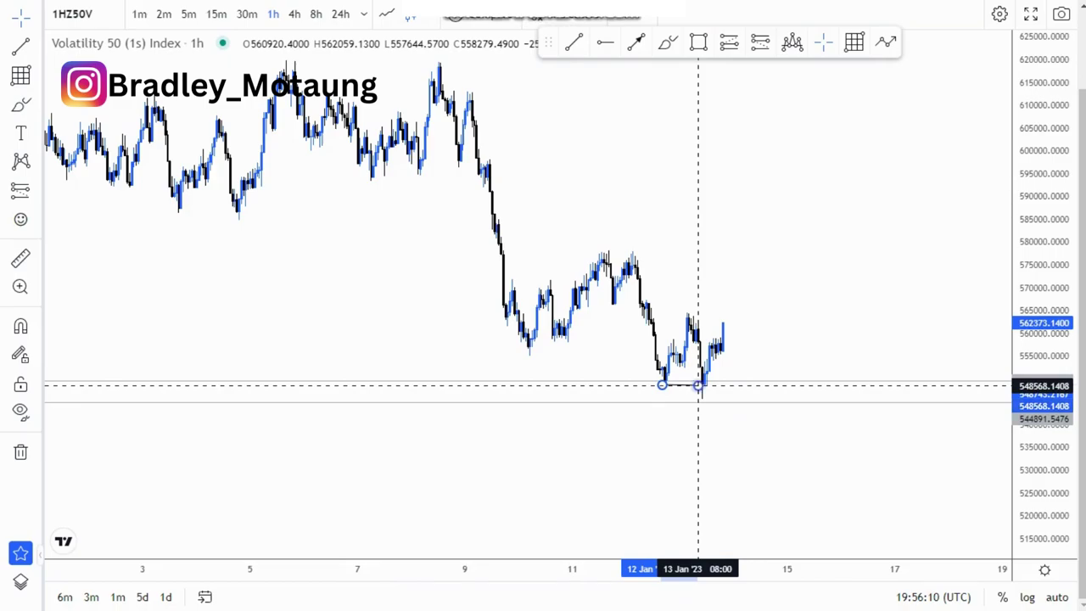
click(698, 385)
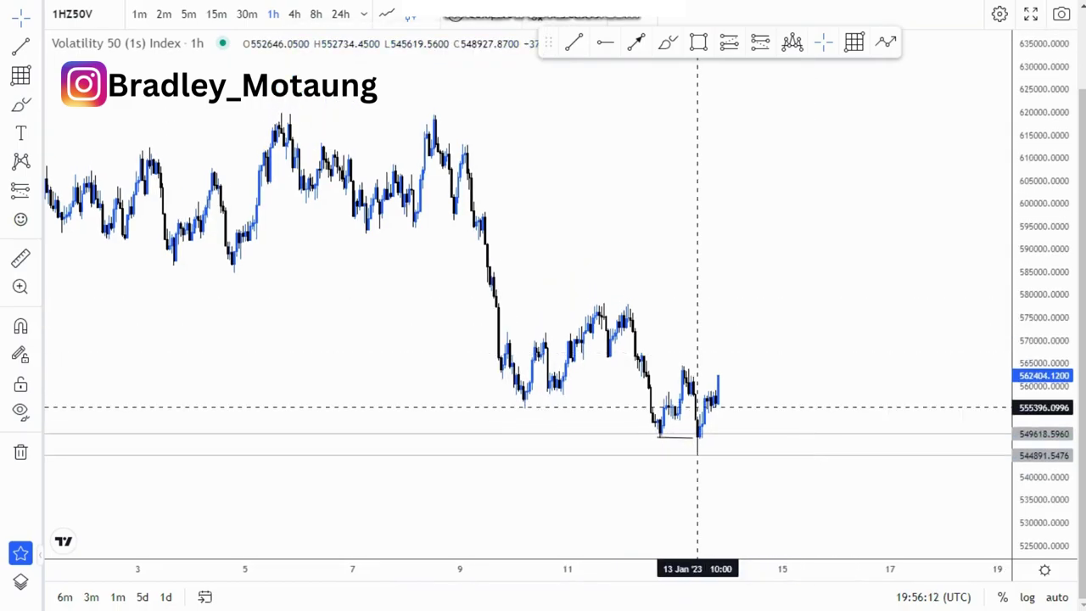
click(696, 437)
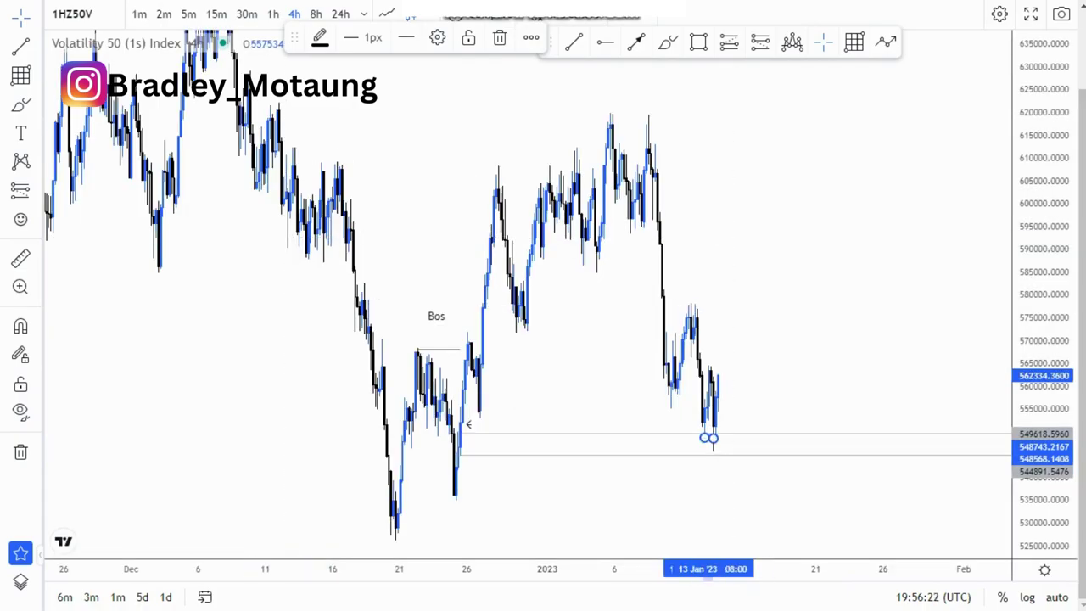
Draw a Fib retracement from the 8 January high toward late January and refit the price scale.
scroll(632, 348, up, 2)
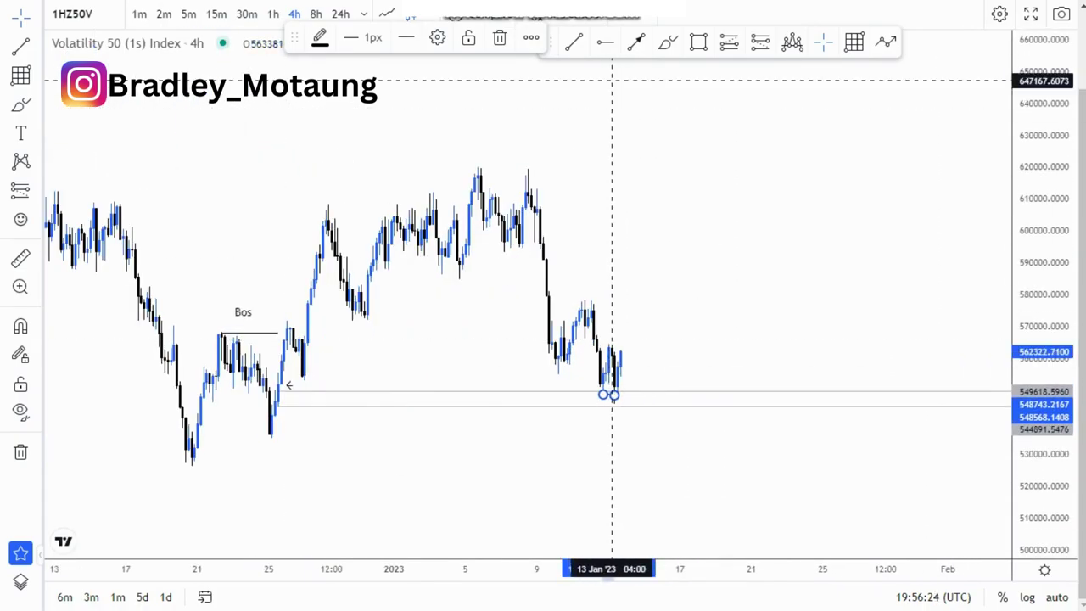
key(alt+f)
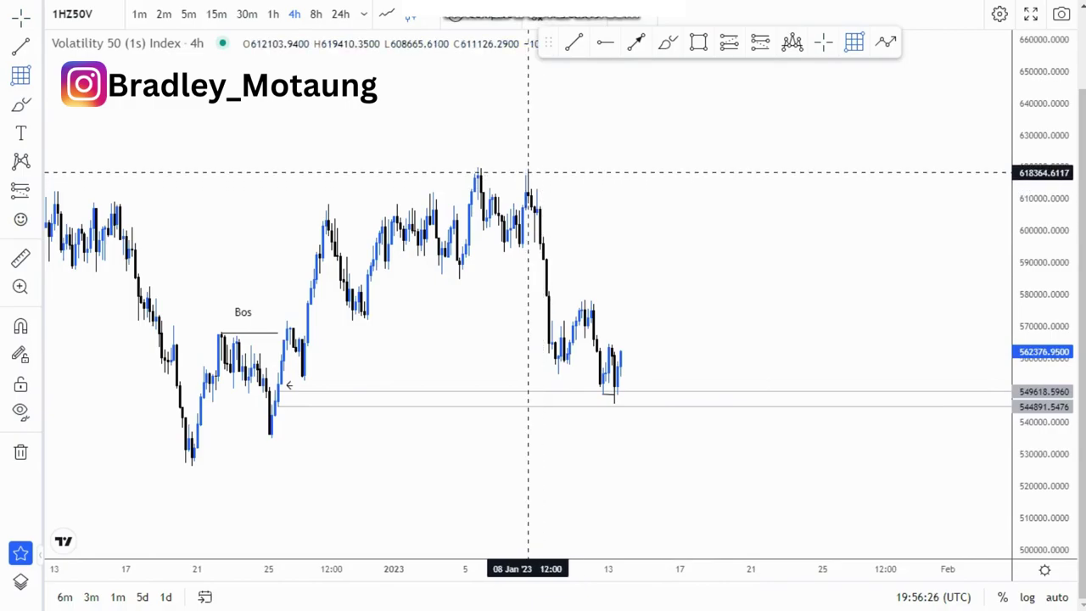
click(528, 173)
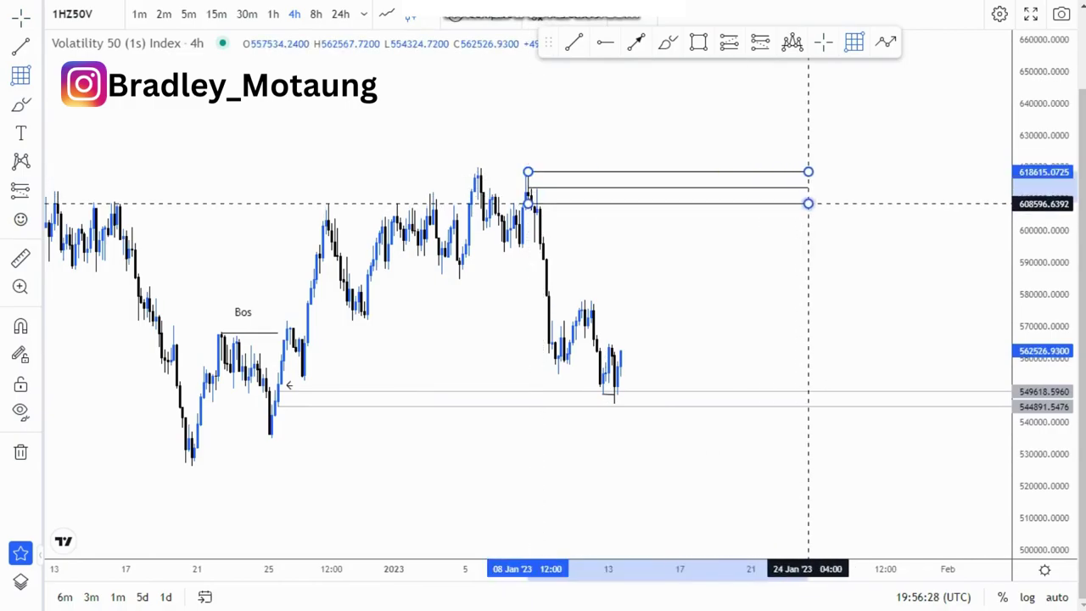
click(807, 203)
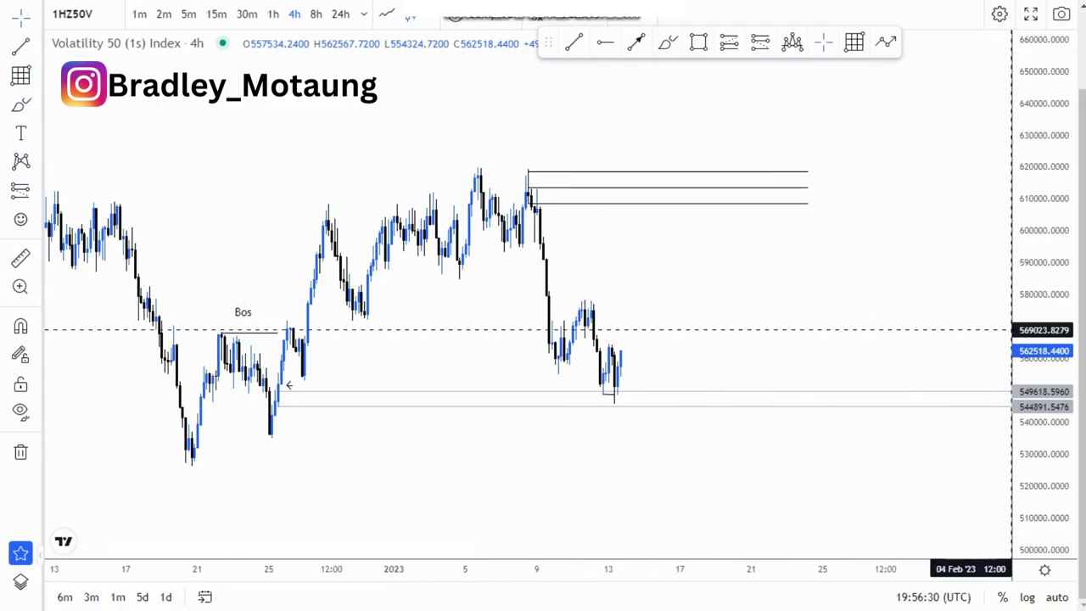
double_click(1035, 328)
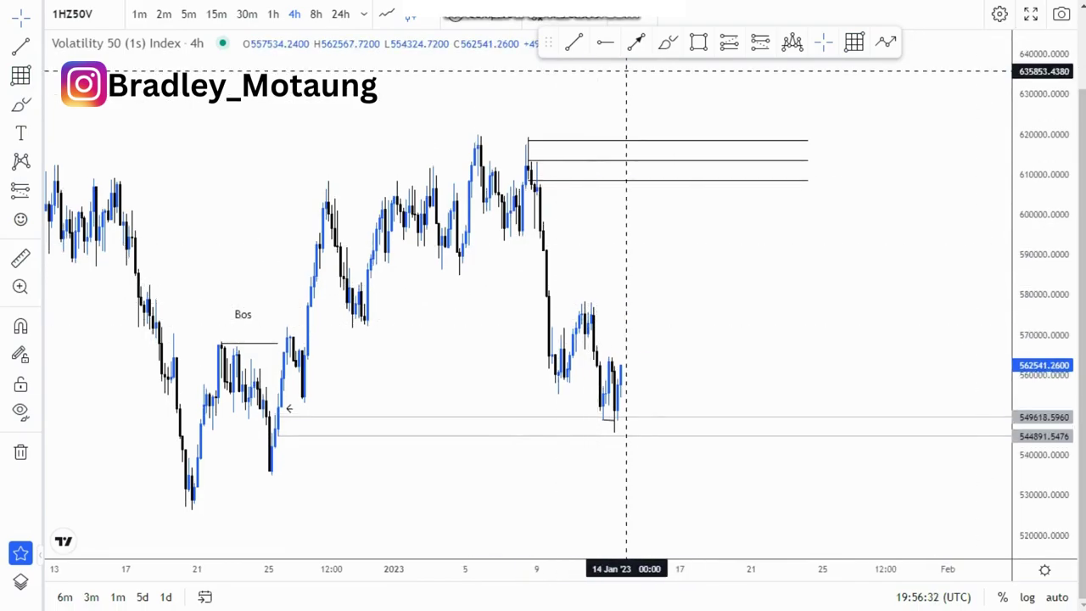
Draw a short right-pointing arrow at the low broken on 9 January.
click(501, 240)
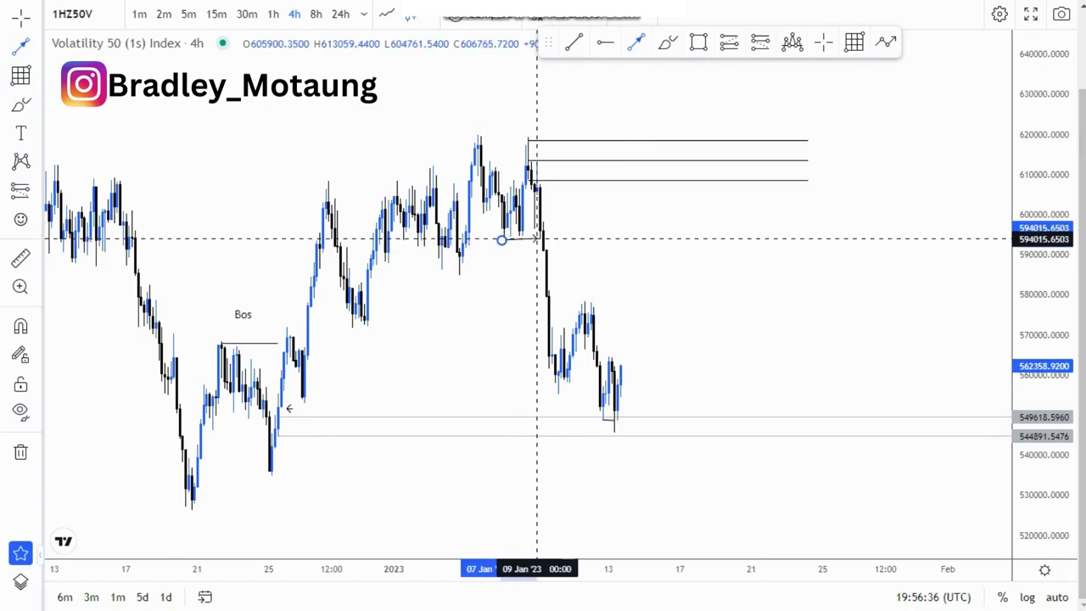
click(537, 240)
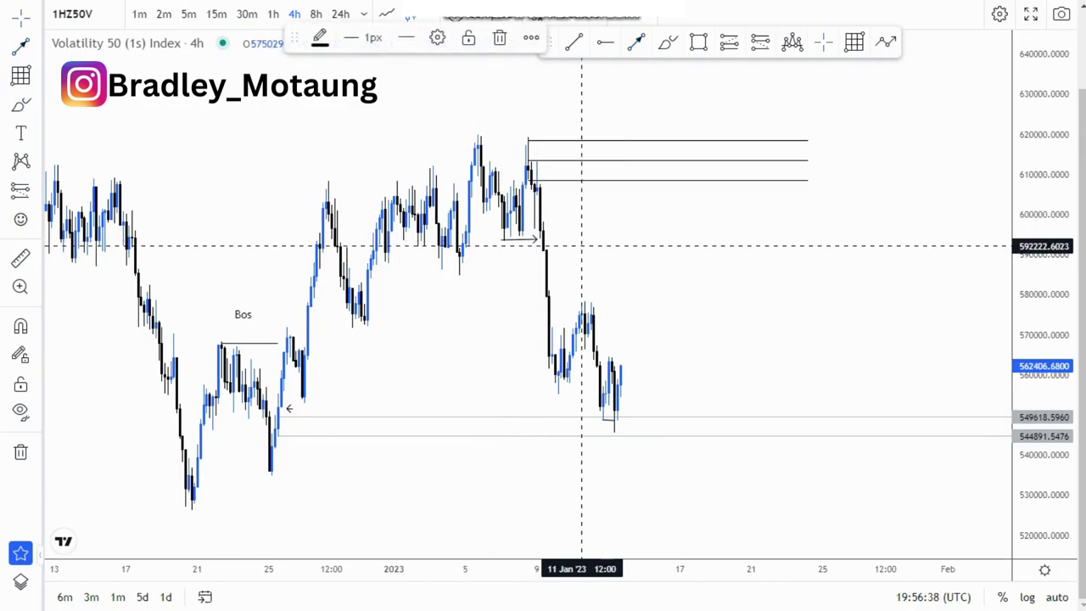
click(599, 246)
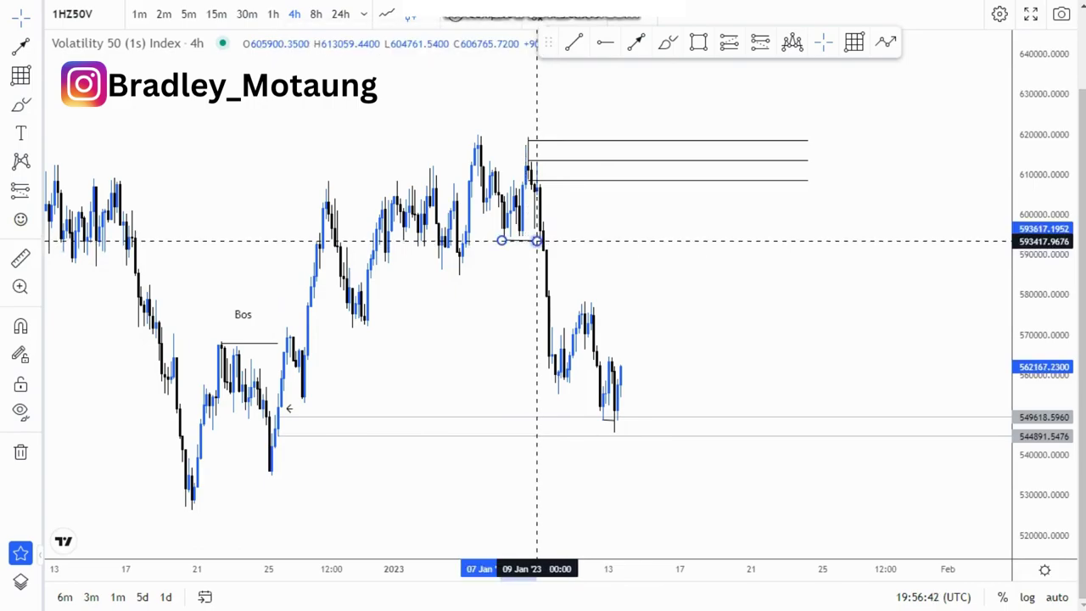
Clone the Bos label and move the copy beside the new arrow.
right_click(244, 318)
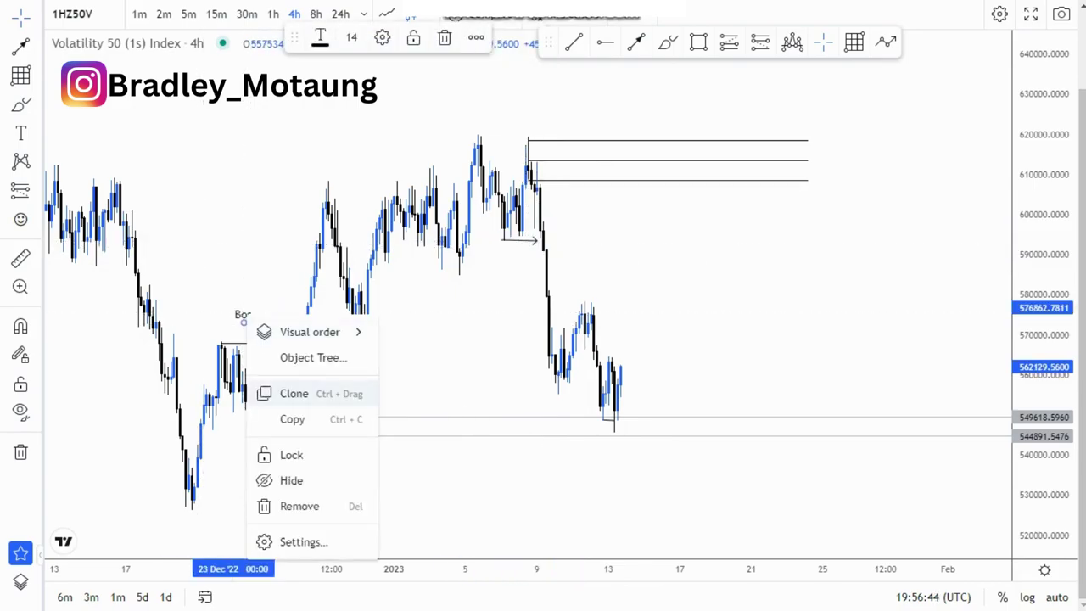
click(294, 392)
drag(258, 288, 523, 262)
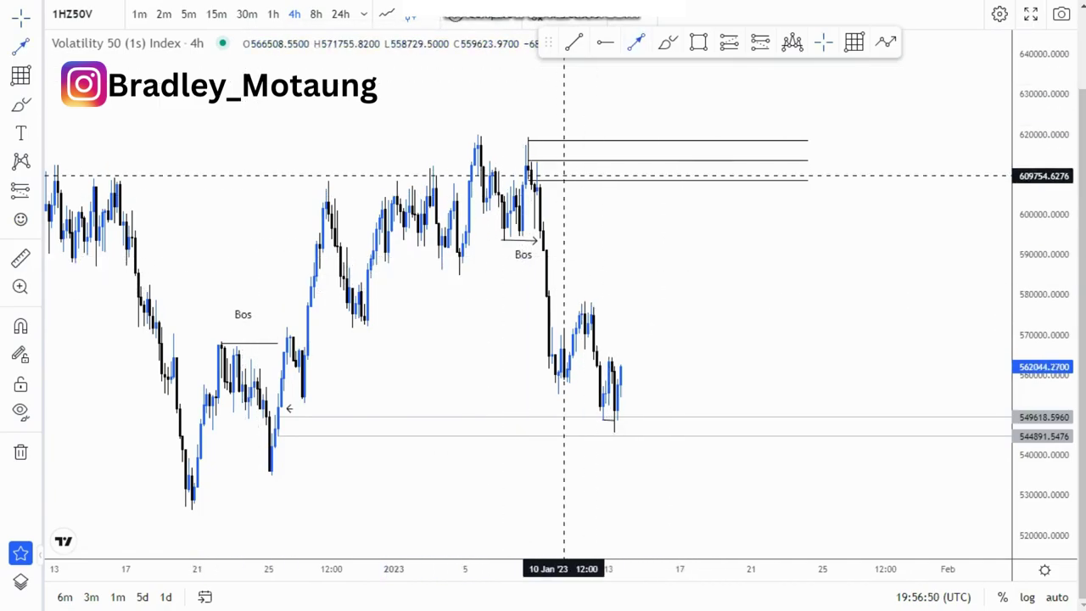
Draw left-pointing arrows at the upper imbalance and the late-December imbalance.
click(573, 190)
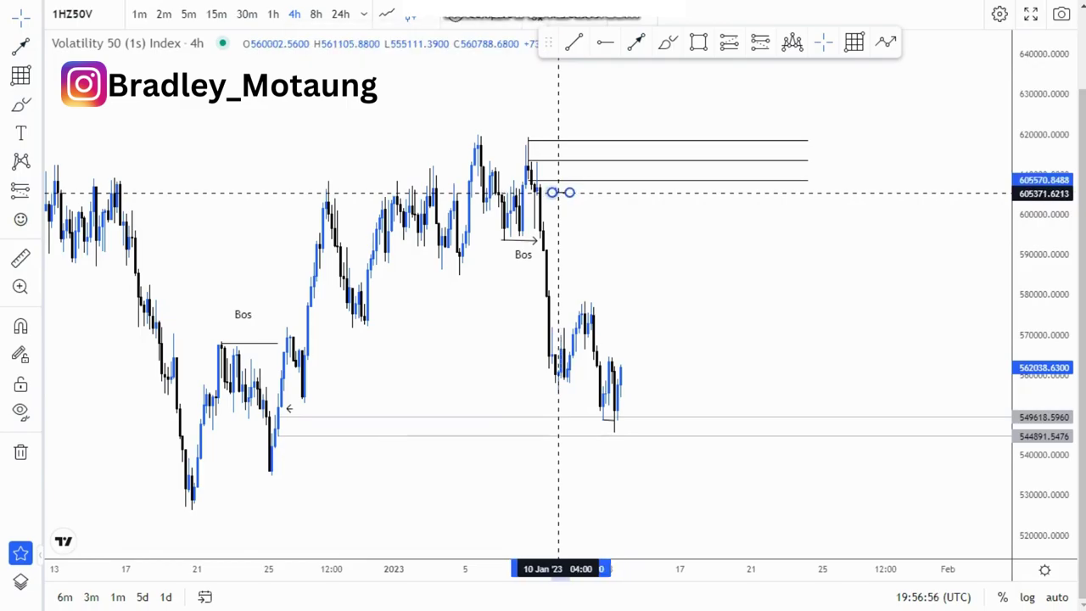
click(558, 193)
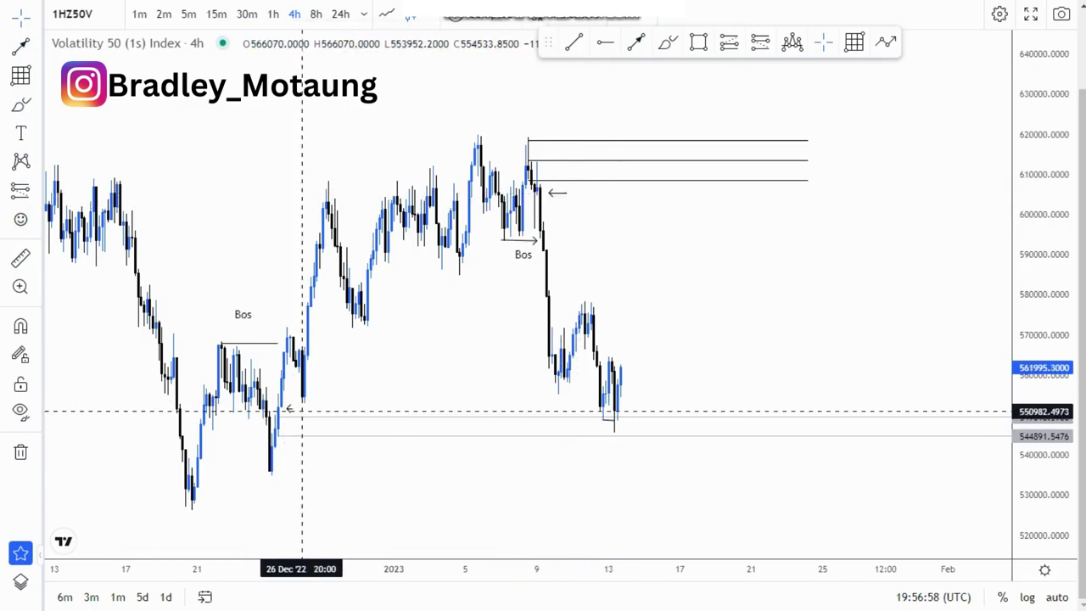
click(289, 409)
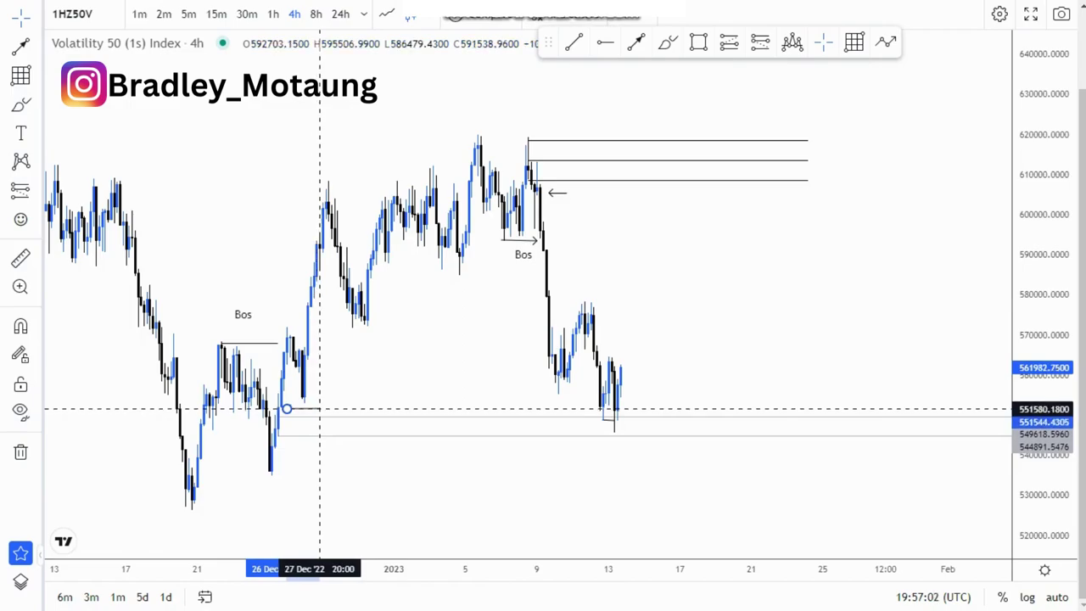
click(320, 409)
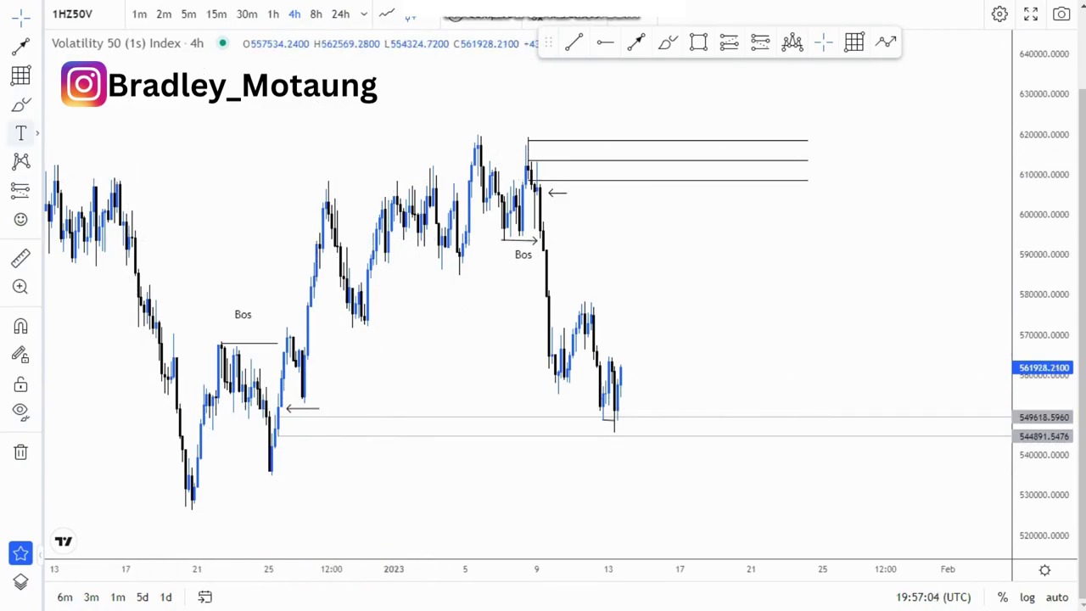
Add an 'imb' label beside the lower arrow and place a copy beside the upper arrow.
click(20, 134)
click(344, 411)
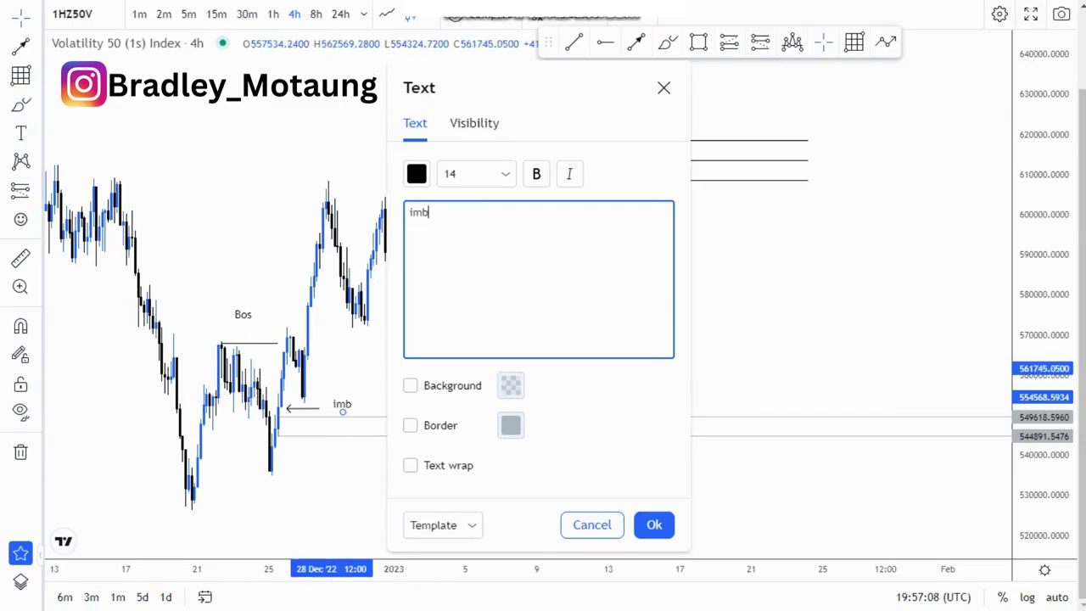
click(654, 524)
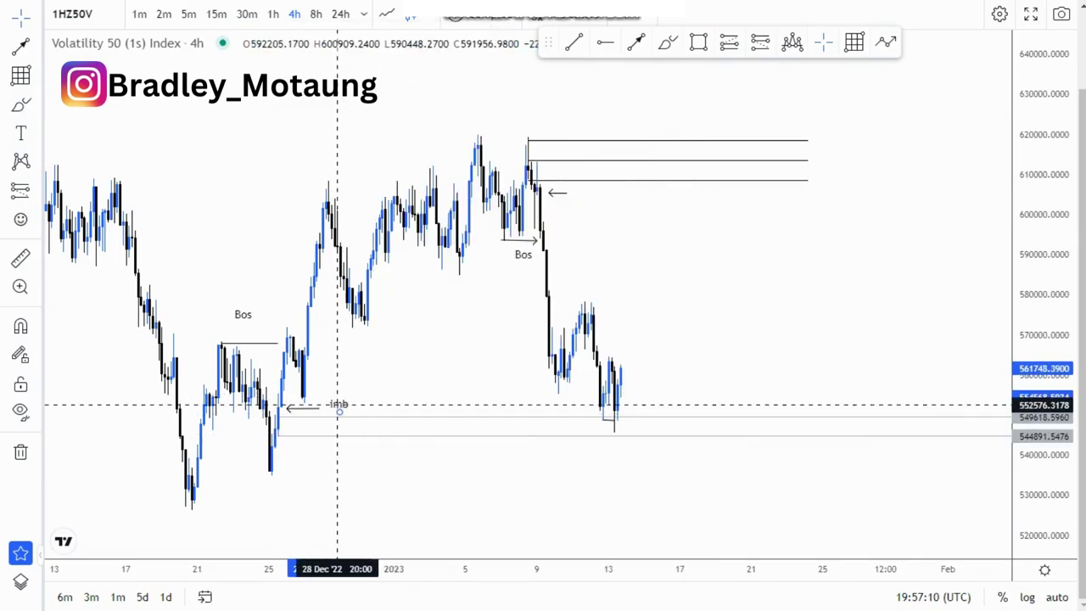
drag(338, 405, 335, 408)
right_click(334, 408)
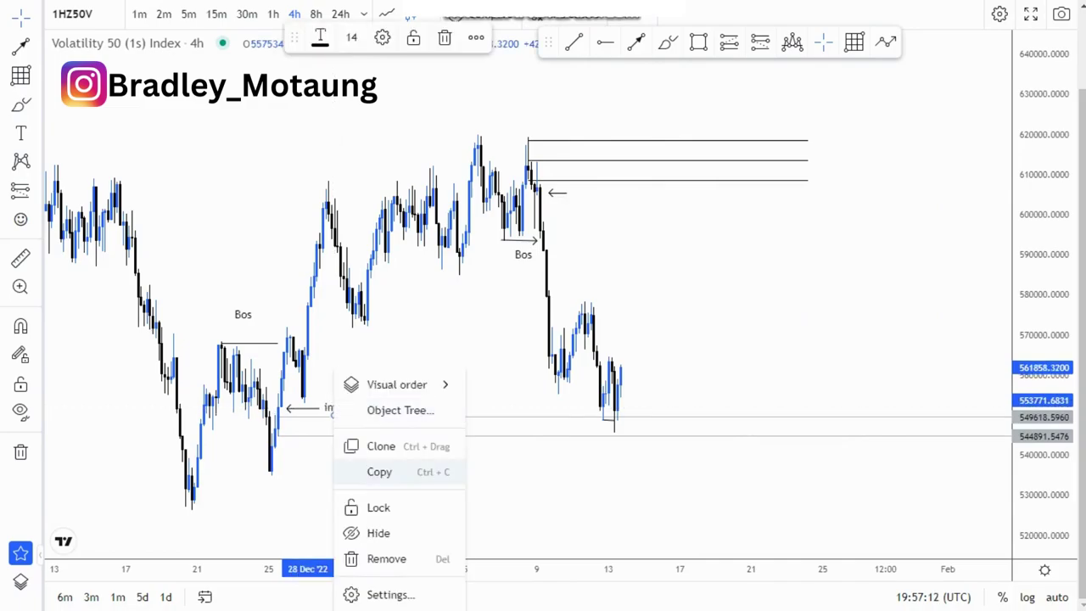
click(376, 447)
mouse_move(333, 383)
mouse_down()
mouse_move(570, 255)
mouse_move(582, 197)
mouse_up()
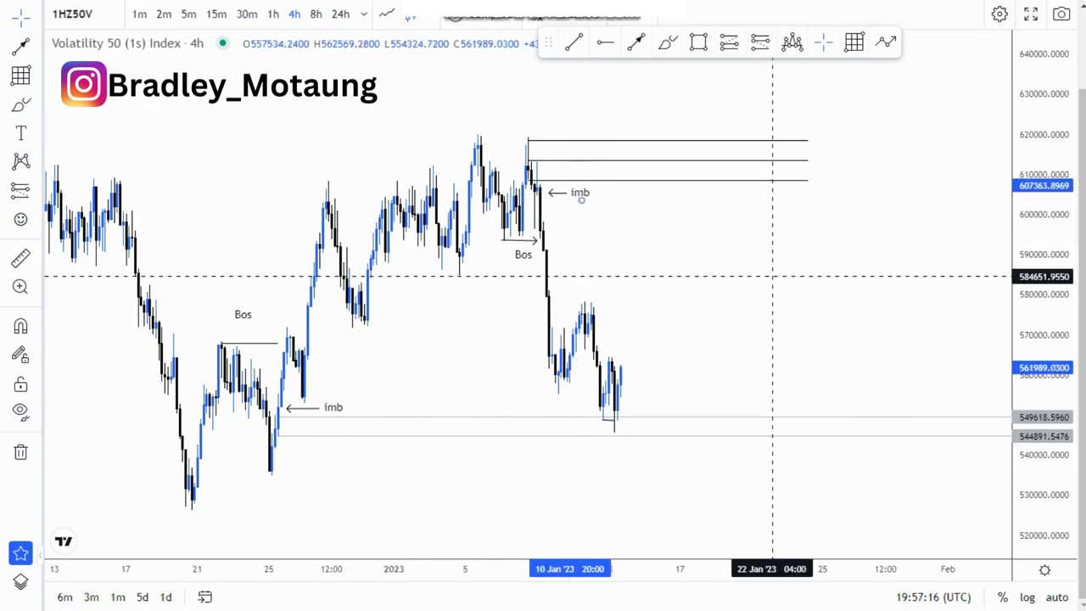
Draw a trial projection line up from the 13 Jan low, delete it, and switch to 1-hour candles.
click(624, 393)
click(654, 189)
click(704, 251)
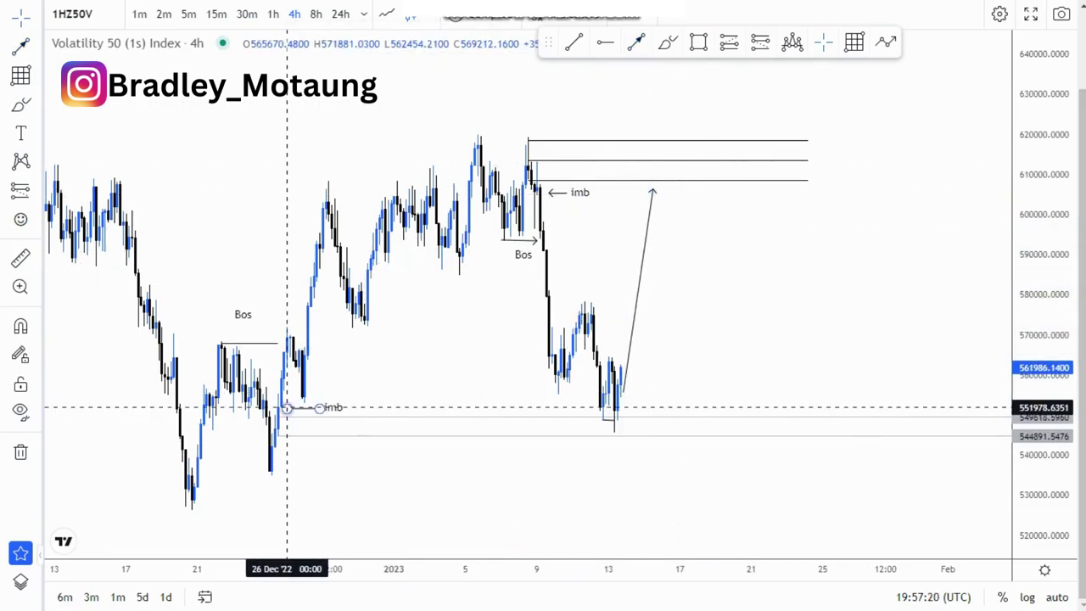
click(646, 235)
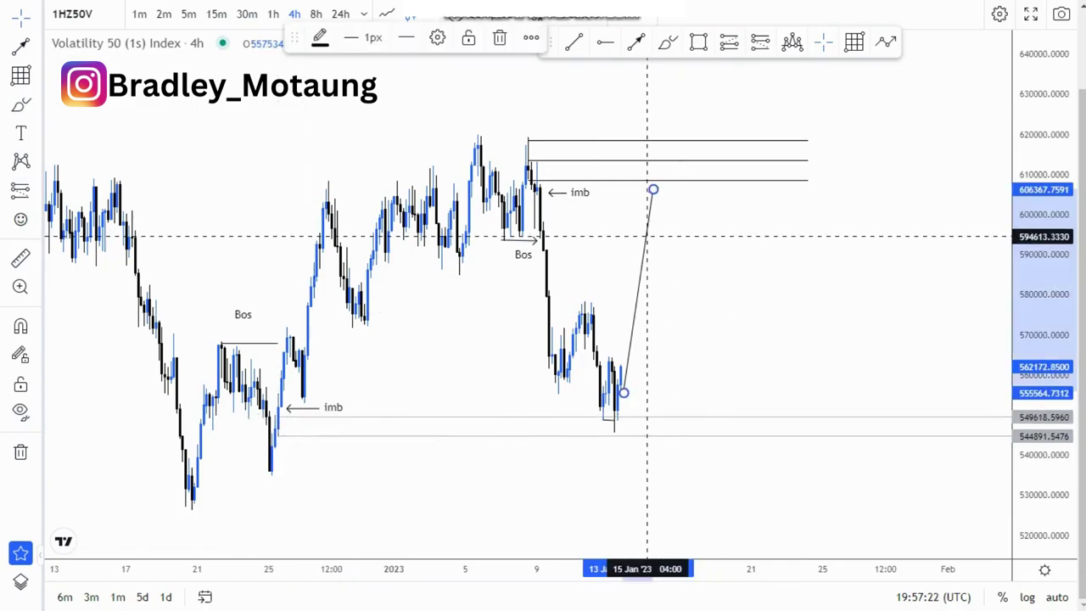
key(Delete)
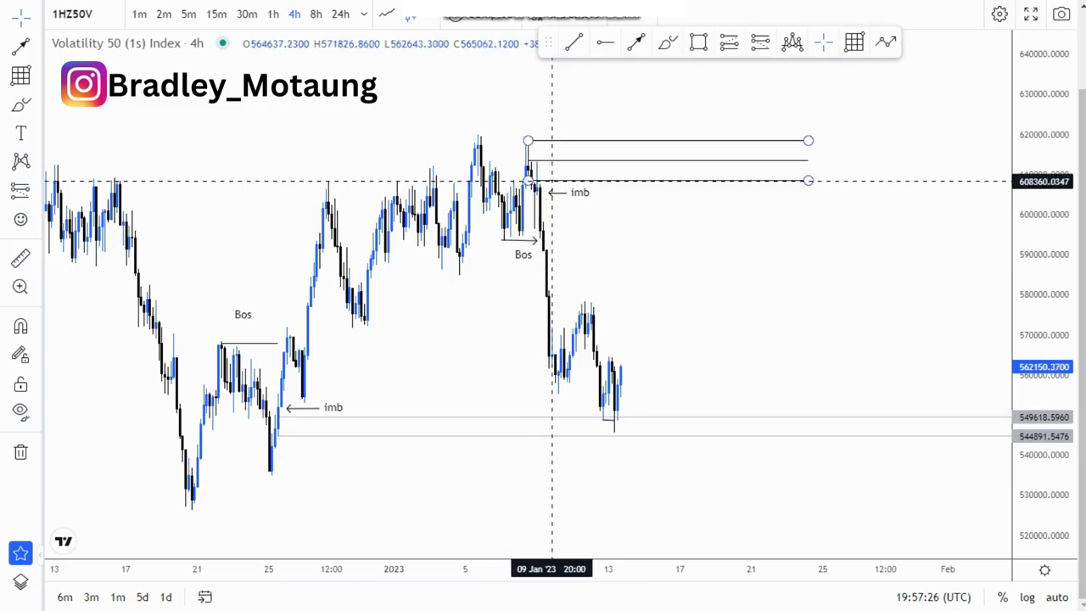
click(272, 13)
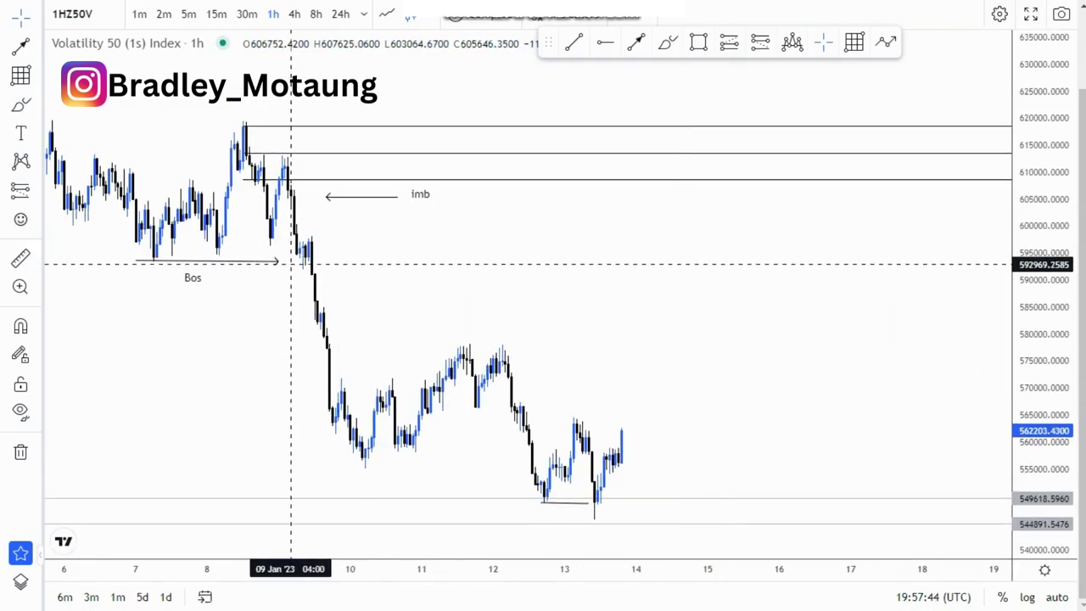
Raise the upper supply zone's lower edge to narrow it, then begin a zone at the 9 Jan candle.
drag(243, 181, 285, 159)
click(303, 208)
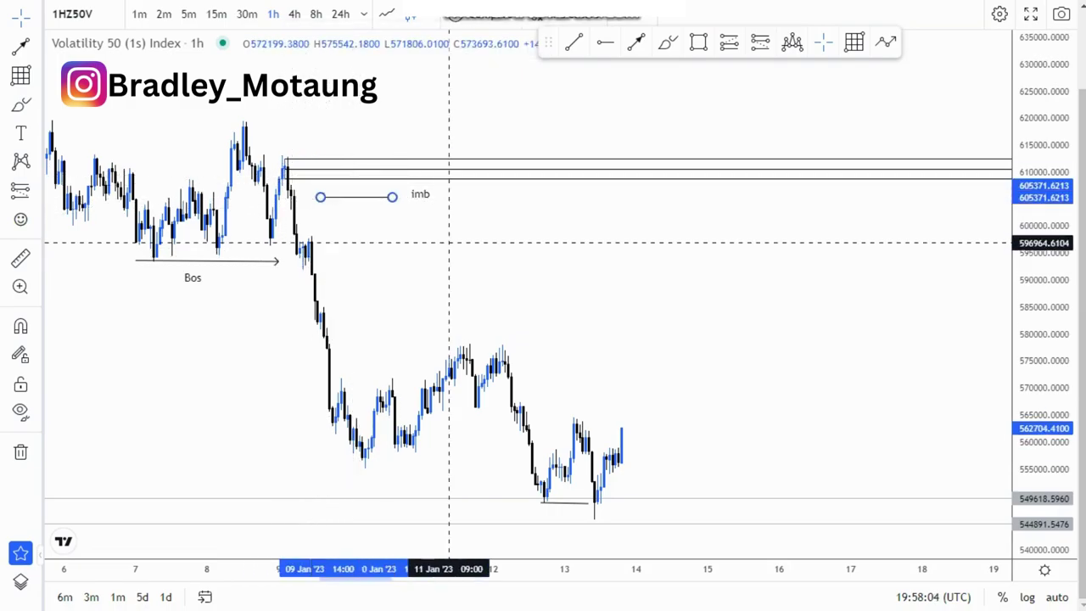
click(449, 243)
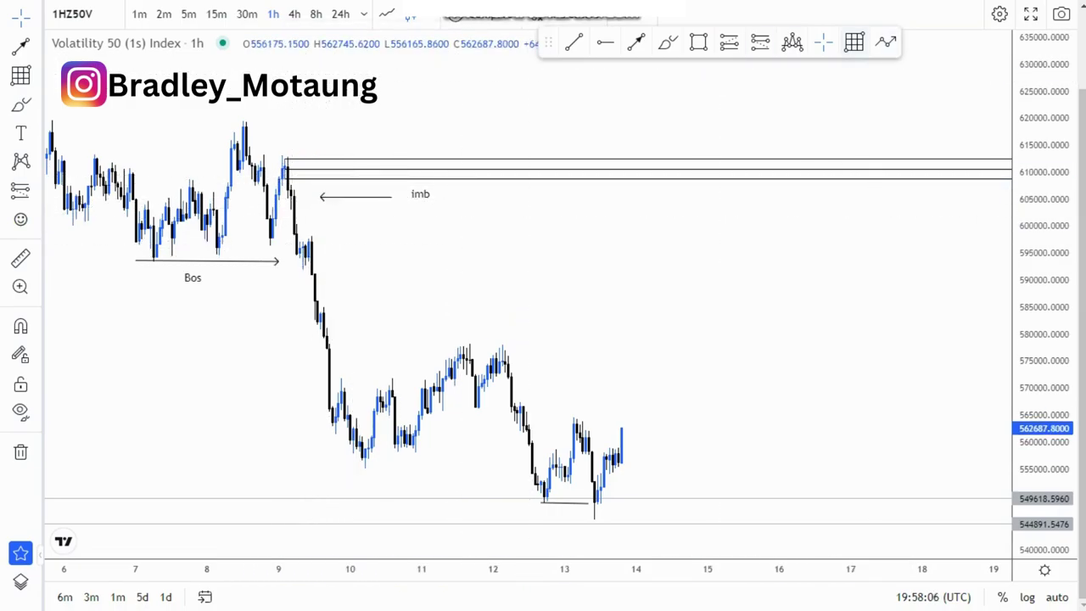
click(308, 242)
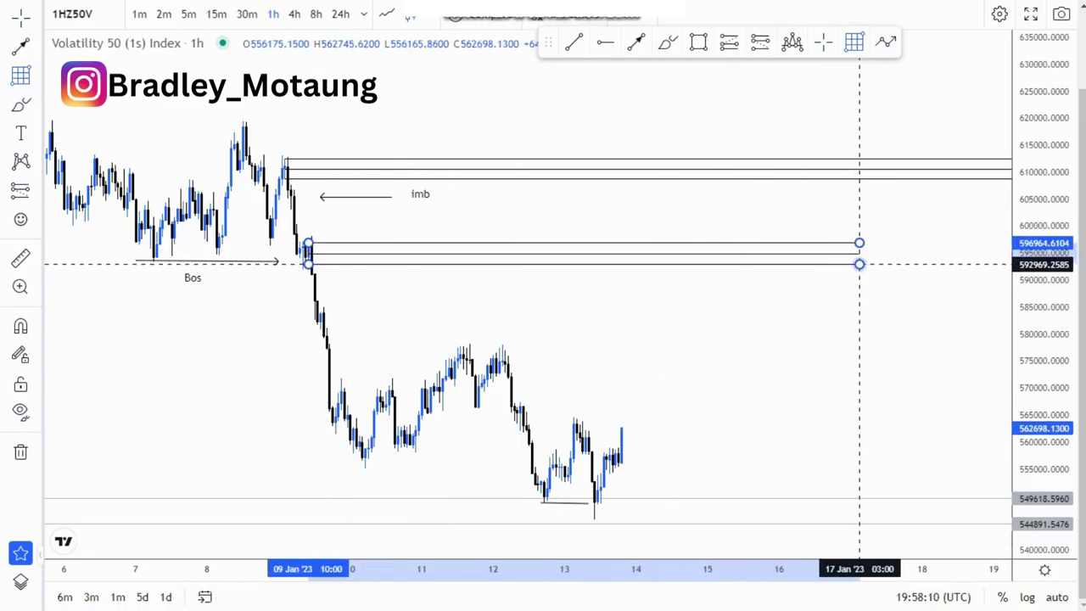
Complete the 9 Jan zone (about 593000–597000) extending right, and adjust the 13 Jan low line.
click(891, 259)
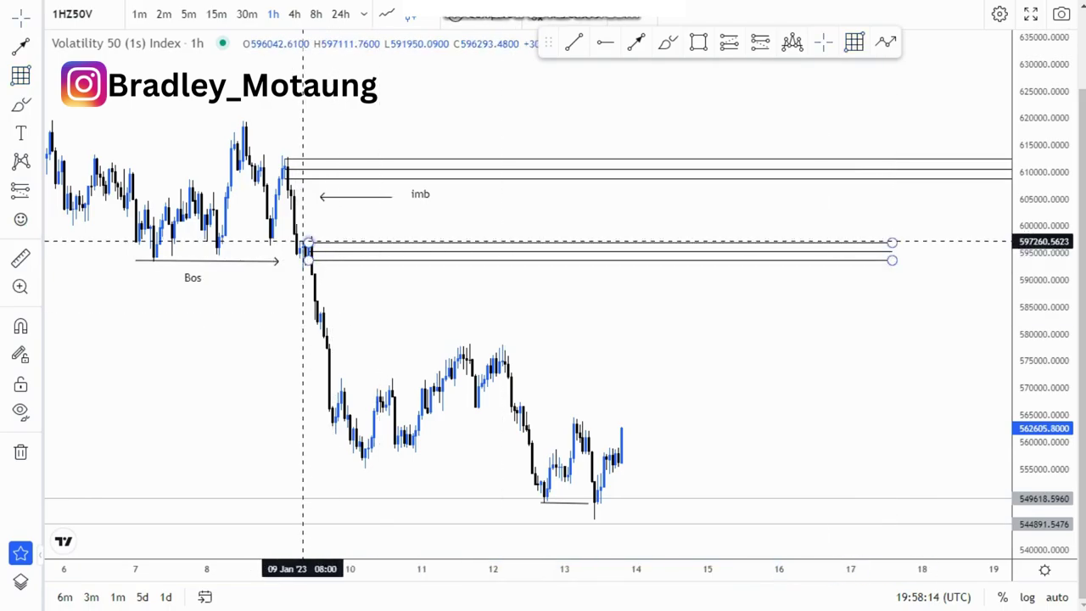
click(305, 242)
drag(511, 303, 492, 273)
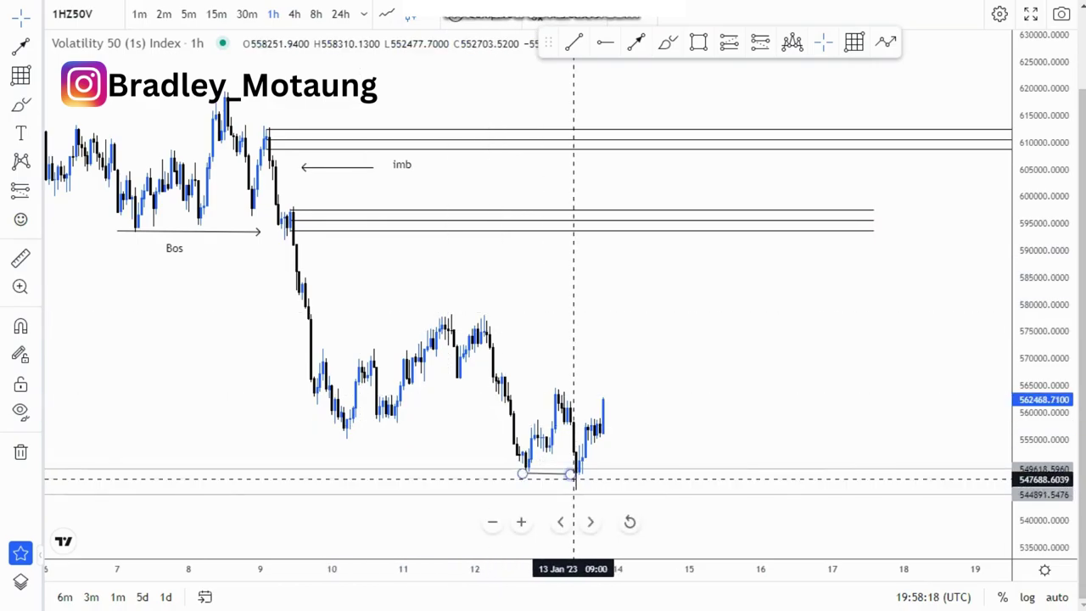
drag(574, 475, 567, 471)
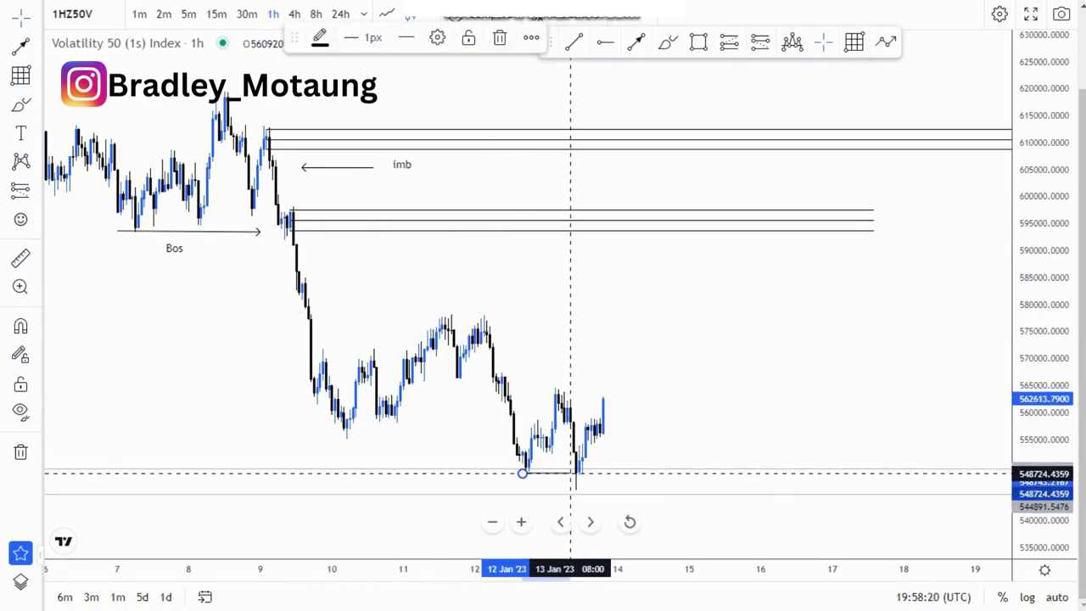
click(685, 440)
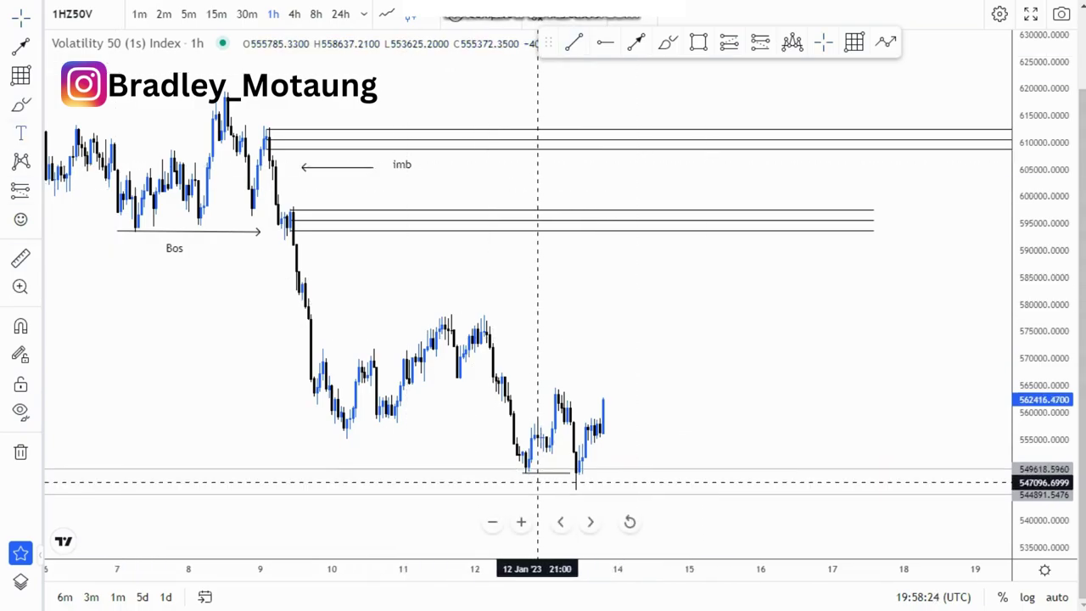
Add a 'shift' label just below the line at the 13 Jan low.
click(537, 482)
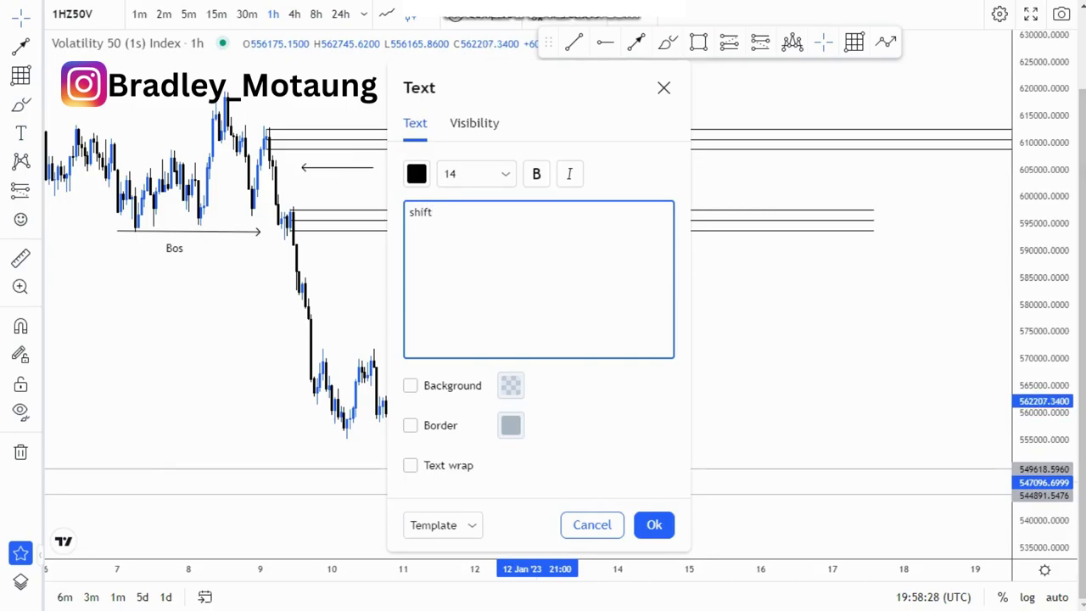
click(654, 524)
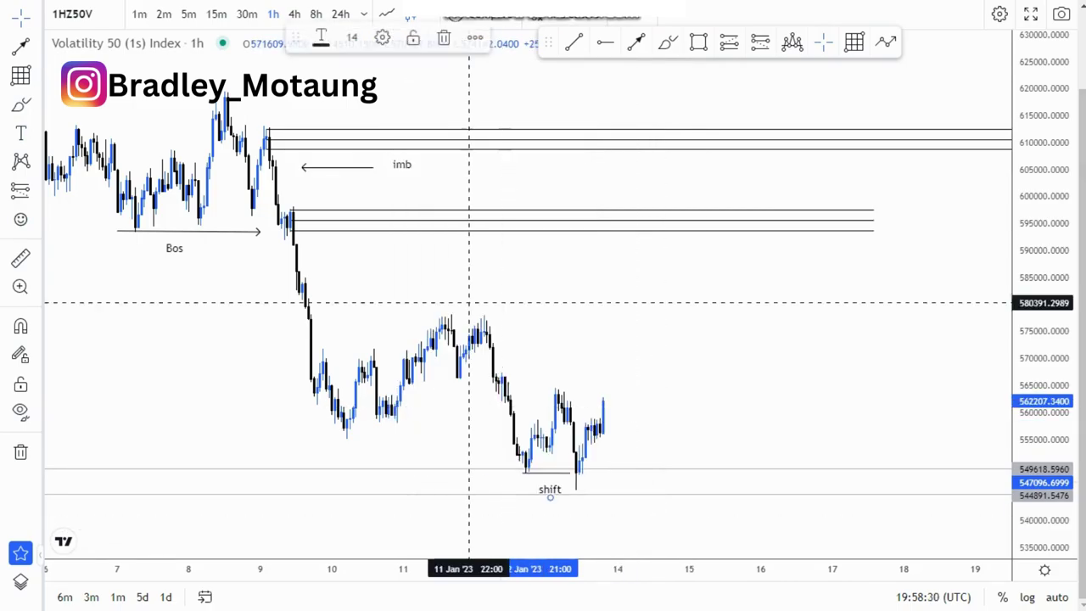
drag(550, 497, 550, 493)
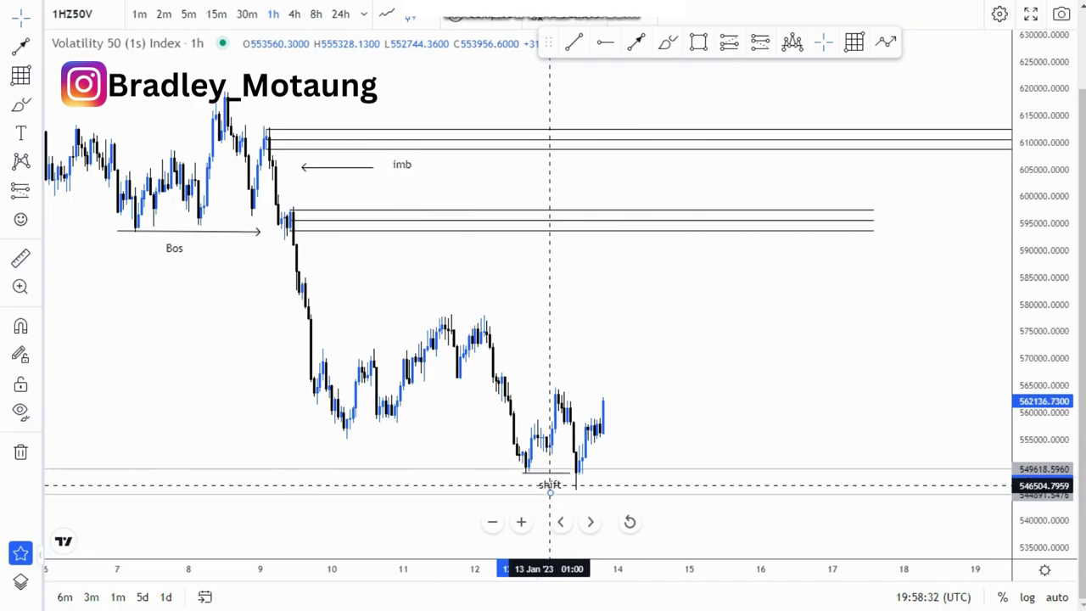
click(529, 413)
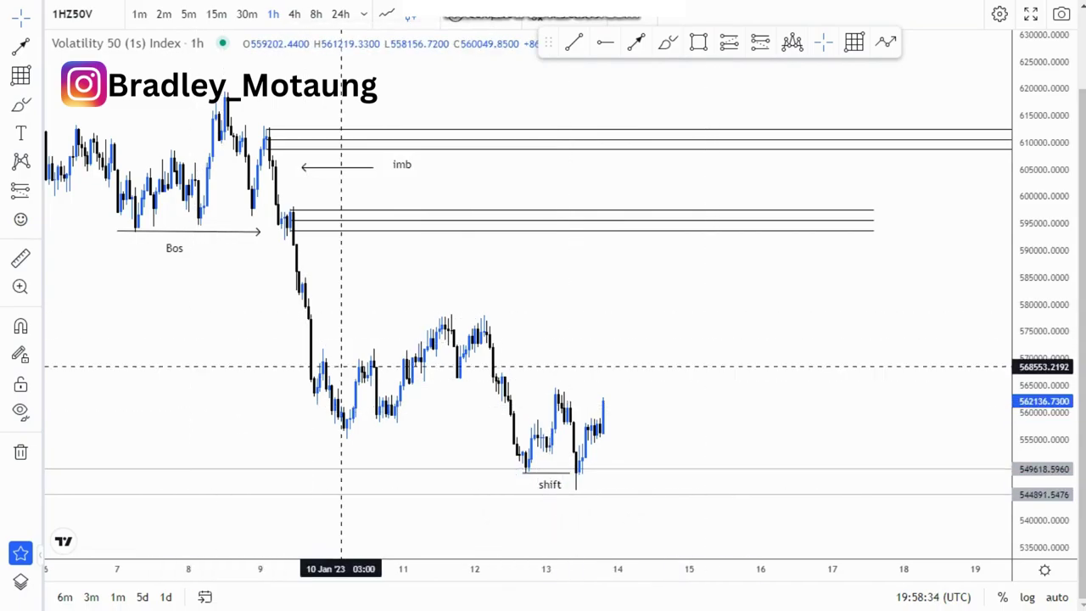
scroll(341, 366, down, 1)
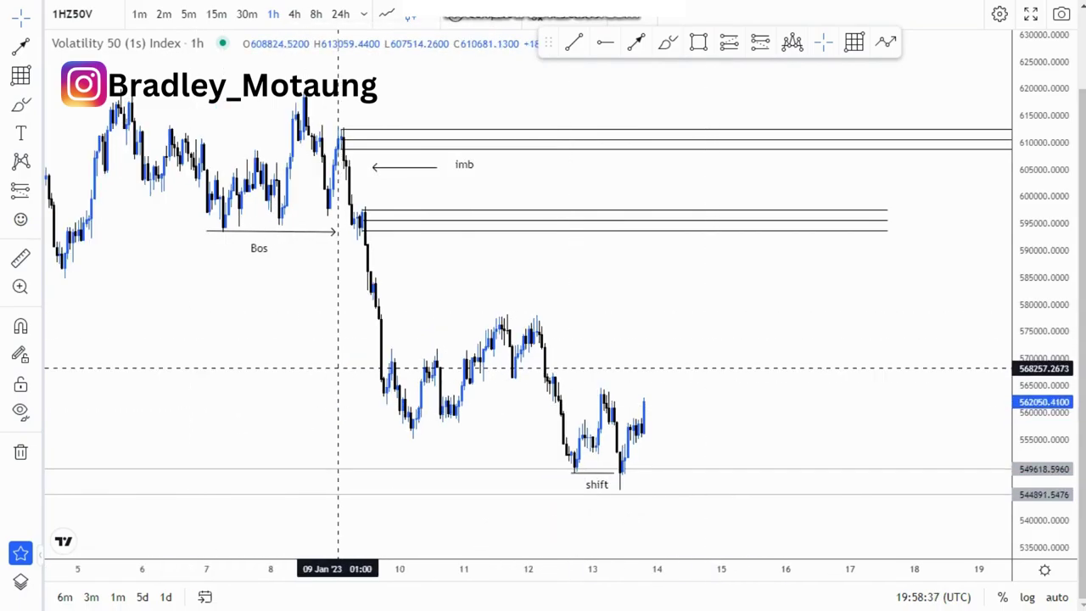
click(333, 229)
click(492, 262)
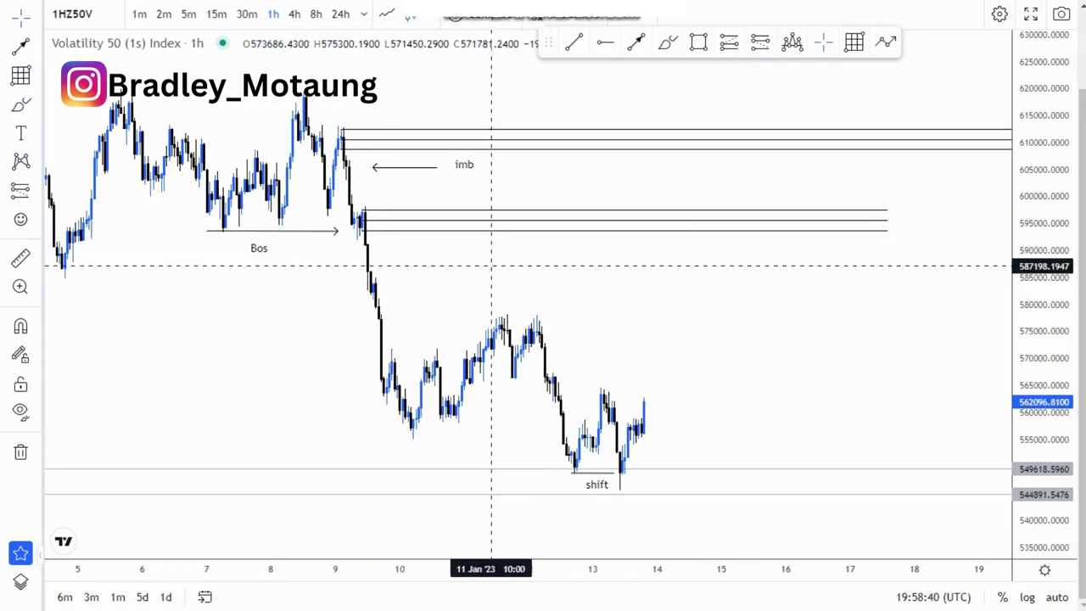
Switch to 30-minute candles and stretch the price scale to bring the shift line closer.
click(247, 14)
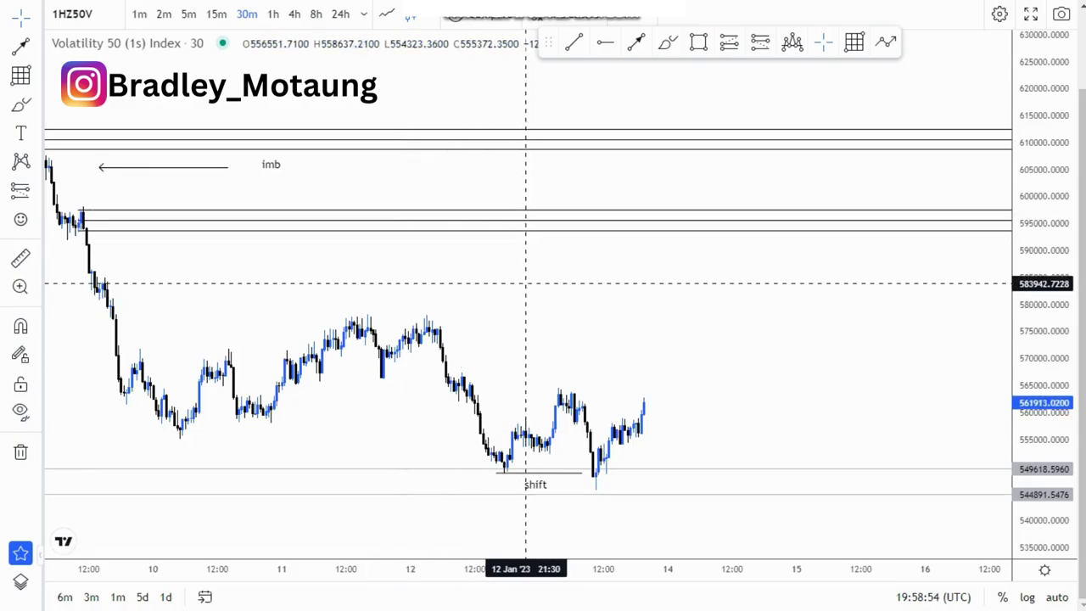
drag(1043, 391, 1044, 357)
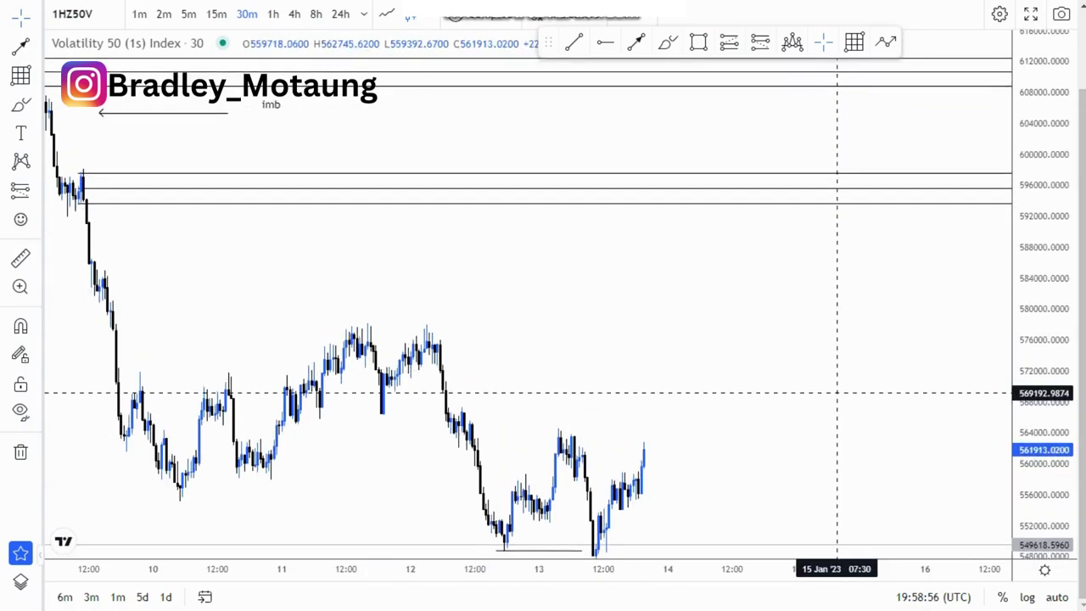
scroll(853, 388, right, 2)
click(555, 445)
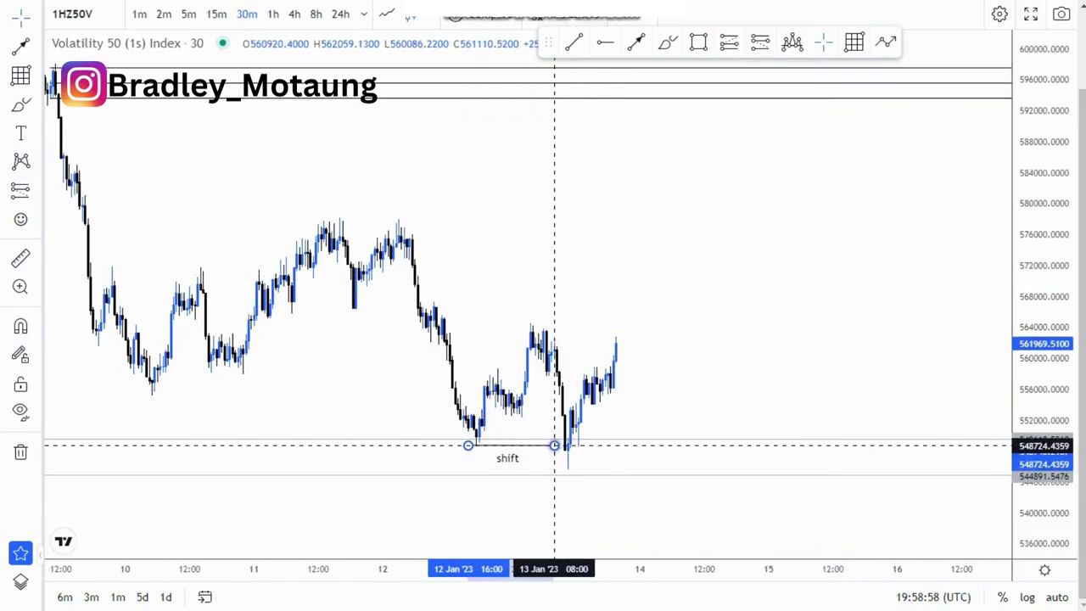
click(679, 373)
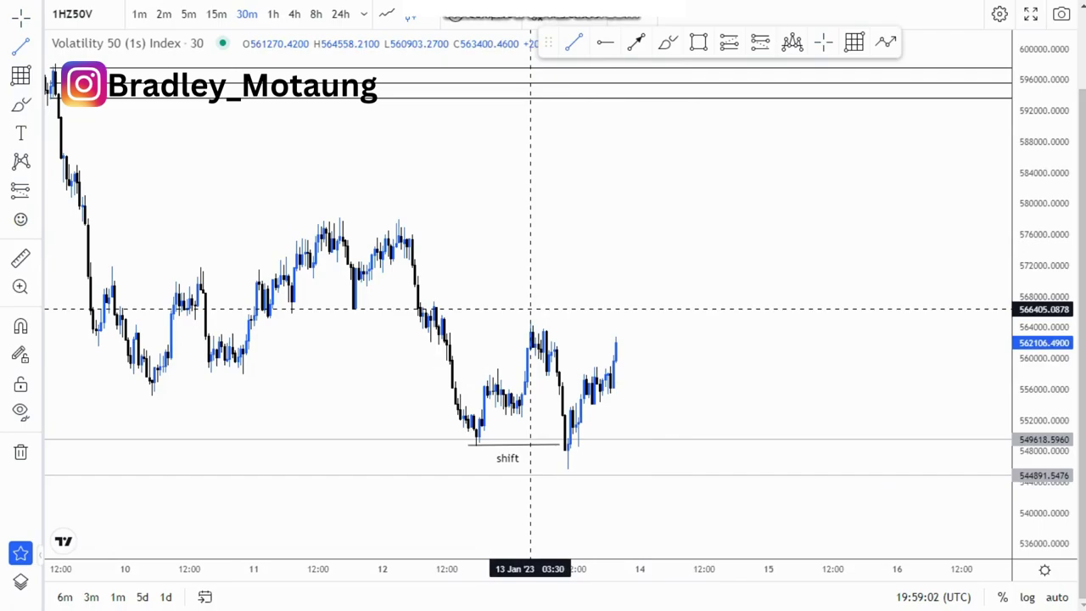
Draw a line from the 13 Jan swing high to the latest candles, plus a cyan zone to their right.
click(530, 323)
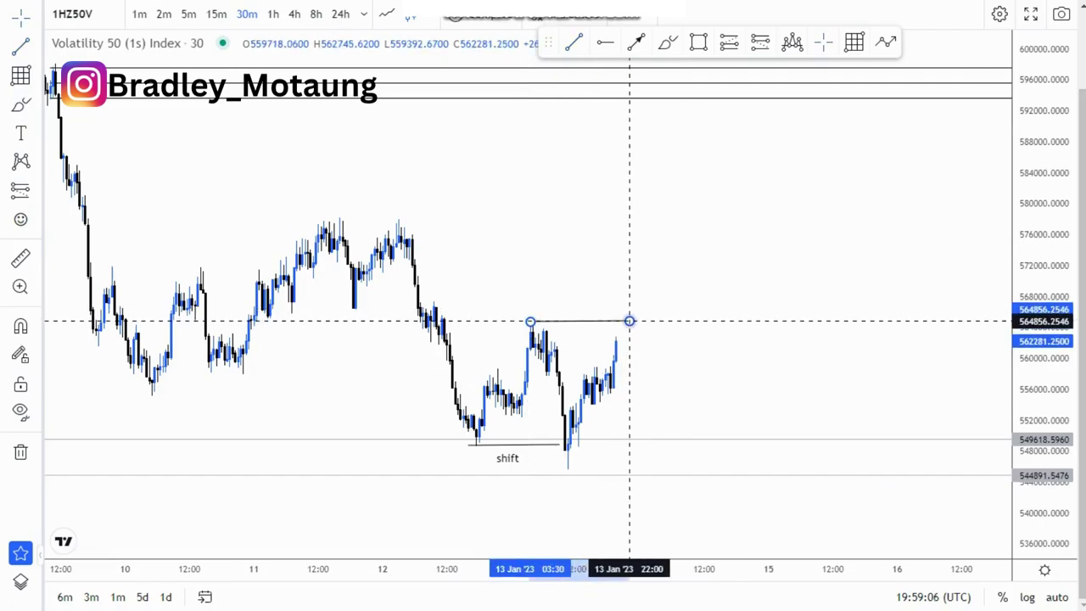
click(629, 321)
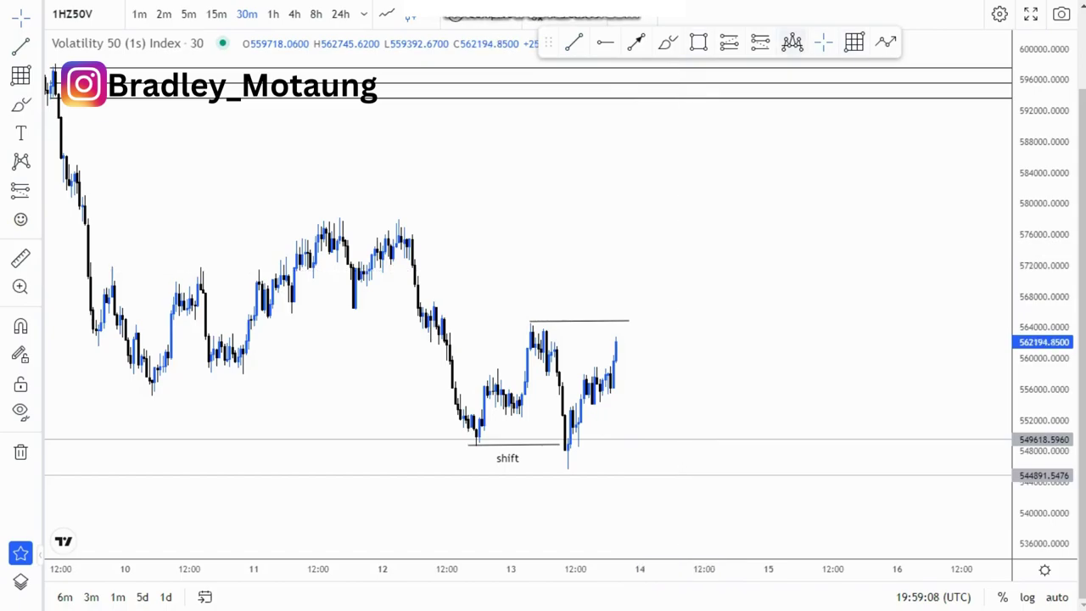
click(698, 42)
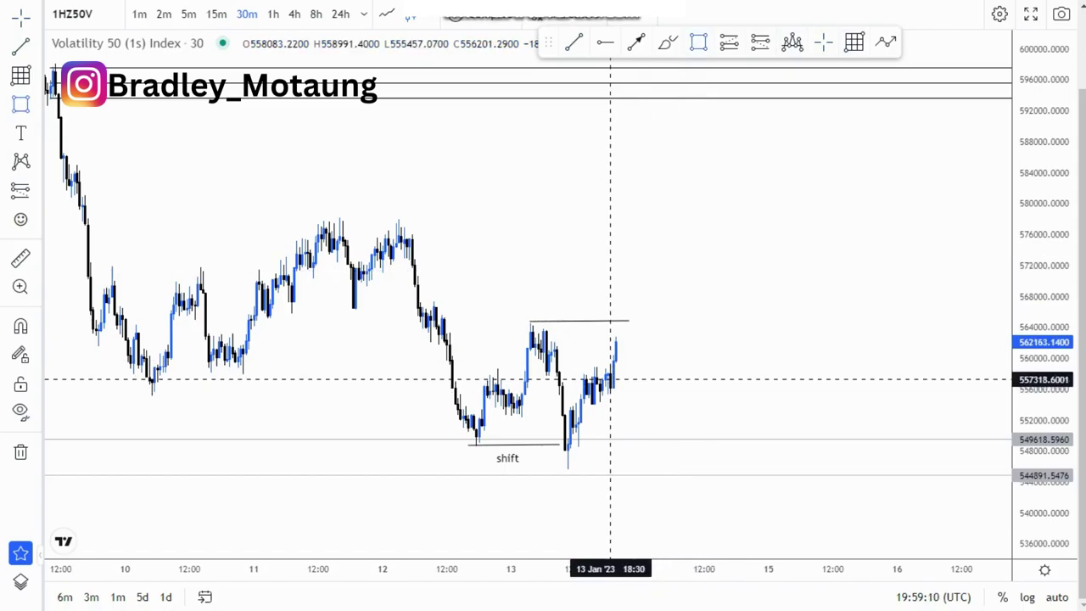
drag(610, 381, 782, 391)
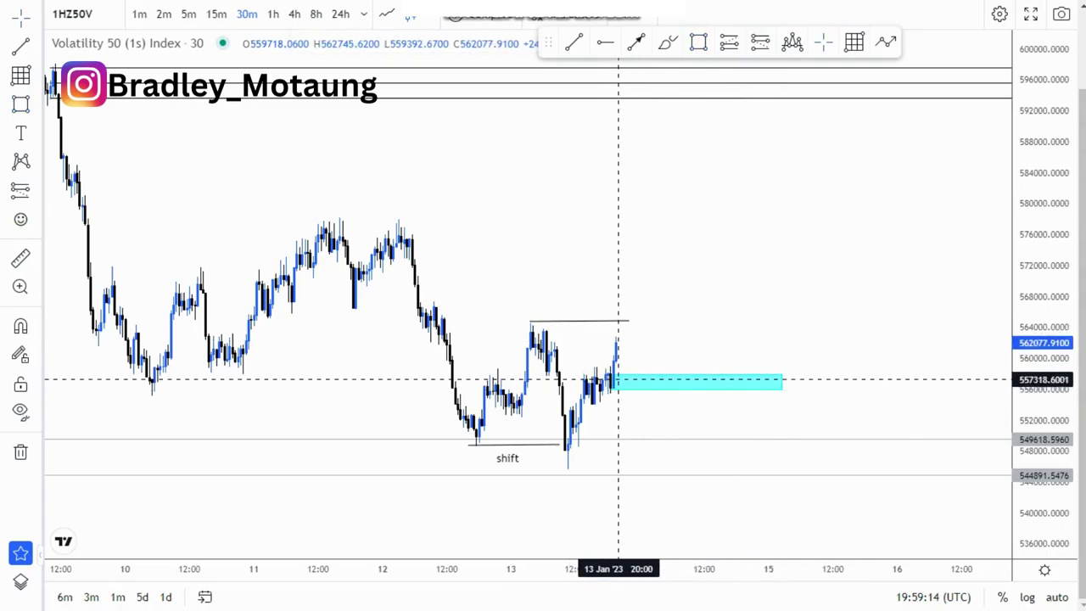
Nudge the cyan zone's top edge, then delete the zone.
click(618, 378)
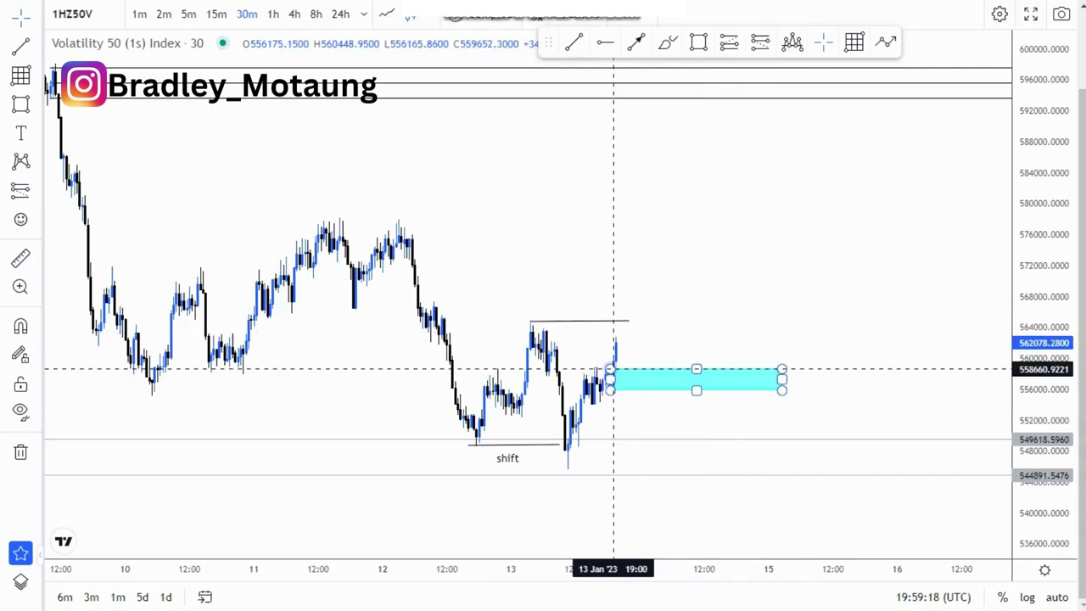
drag(613, 369, 610, 366)
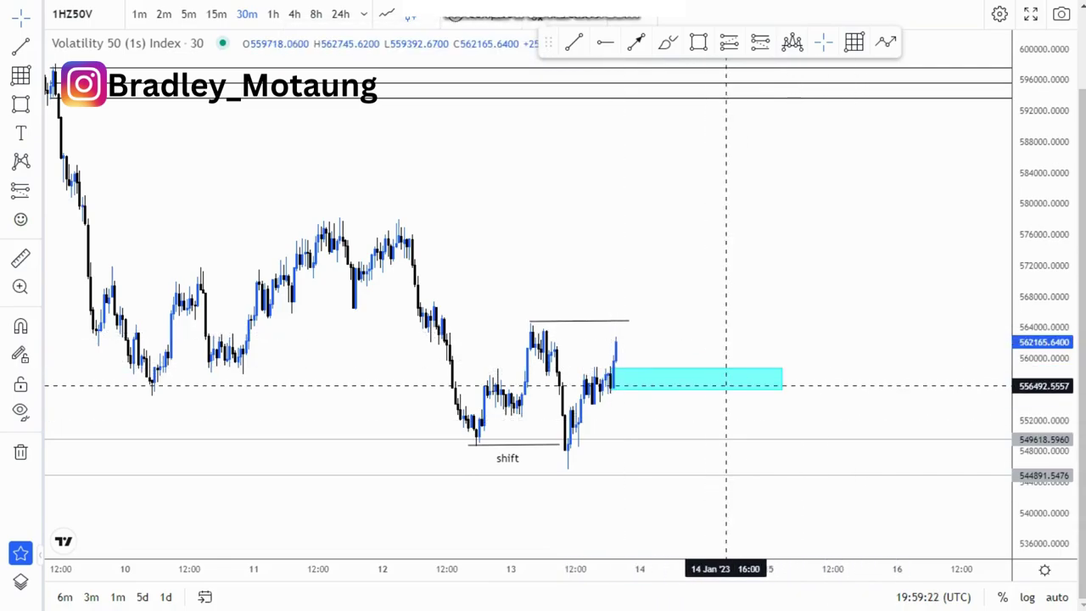
key(Delete)
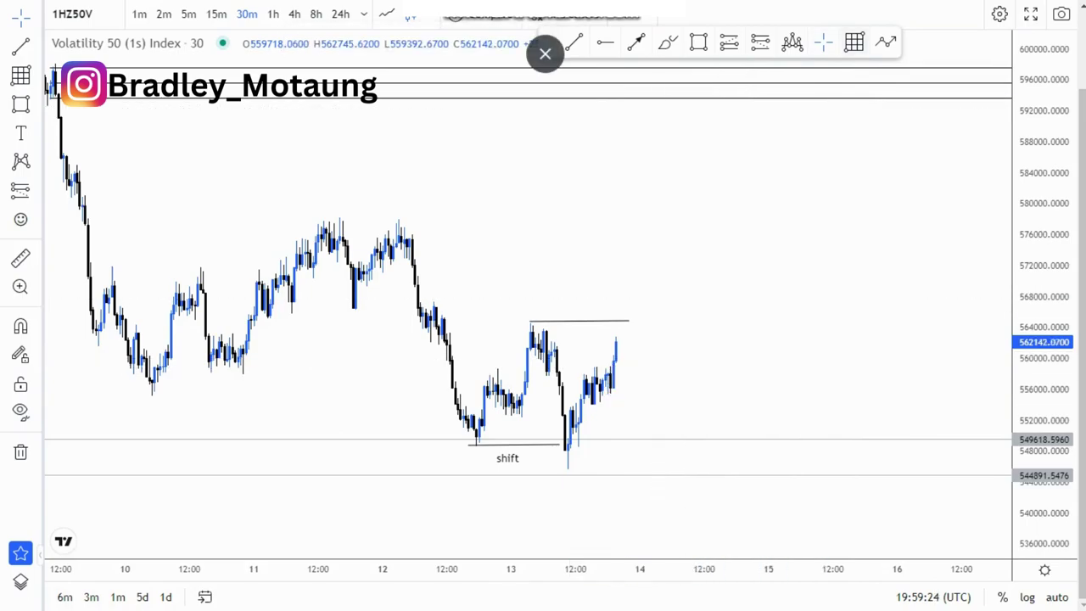
Draw a three-level zone spanning about 555873–559074 right of the latest candles.
click(610, 366)
click(830, 390)
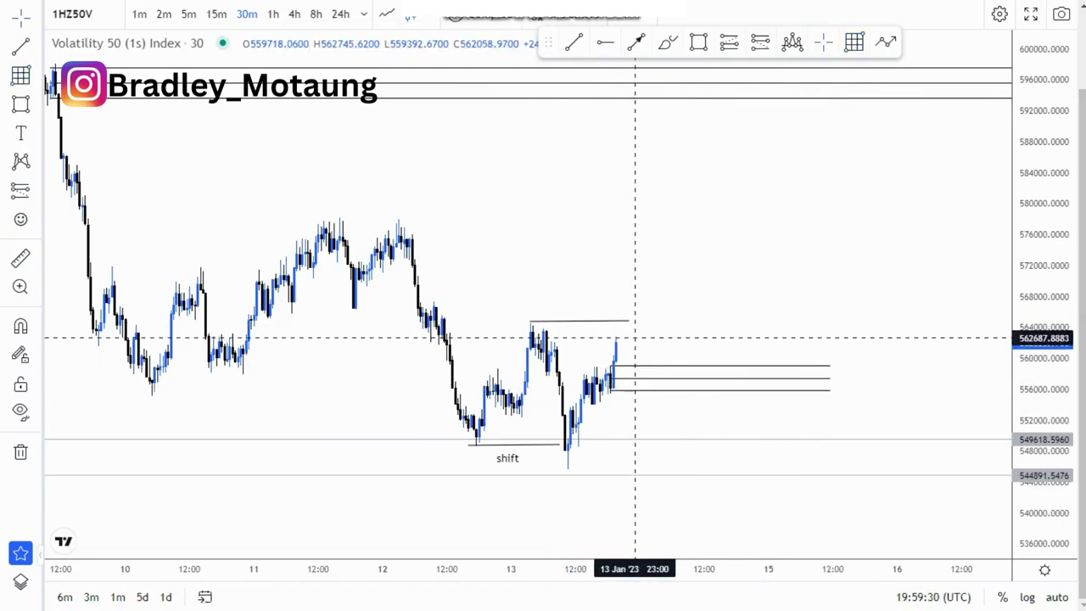
click(629, 321)
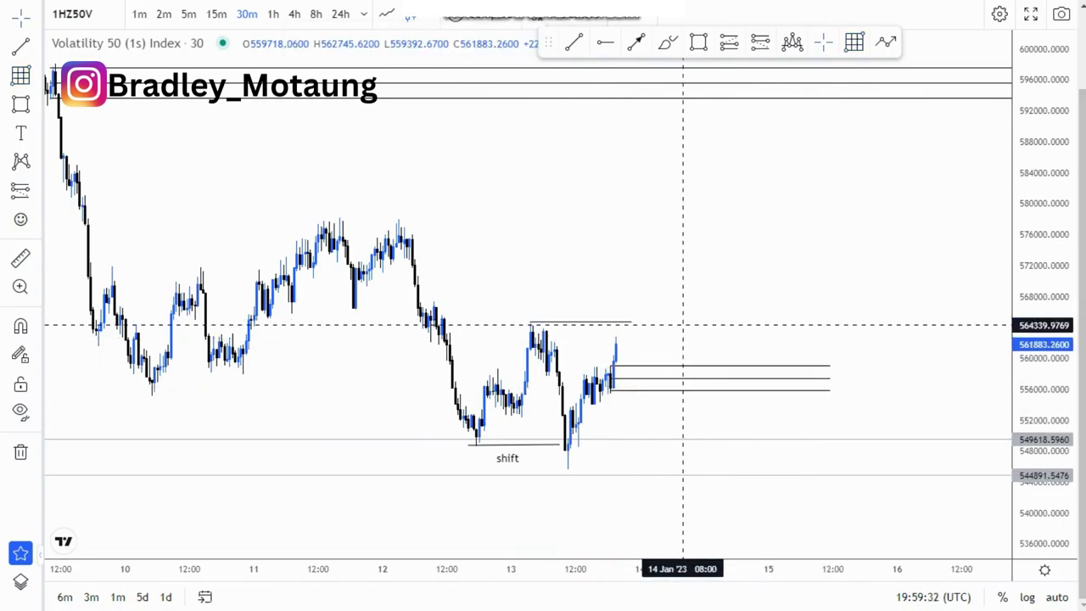
Draw a projected path up to about 569500, back into the zone, then toward 595000.
click(886, 41)
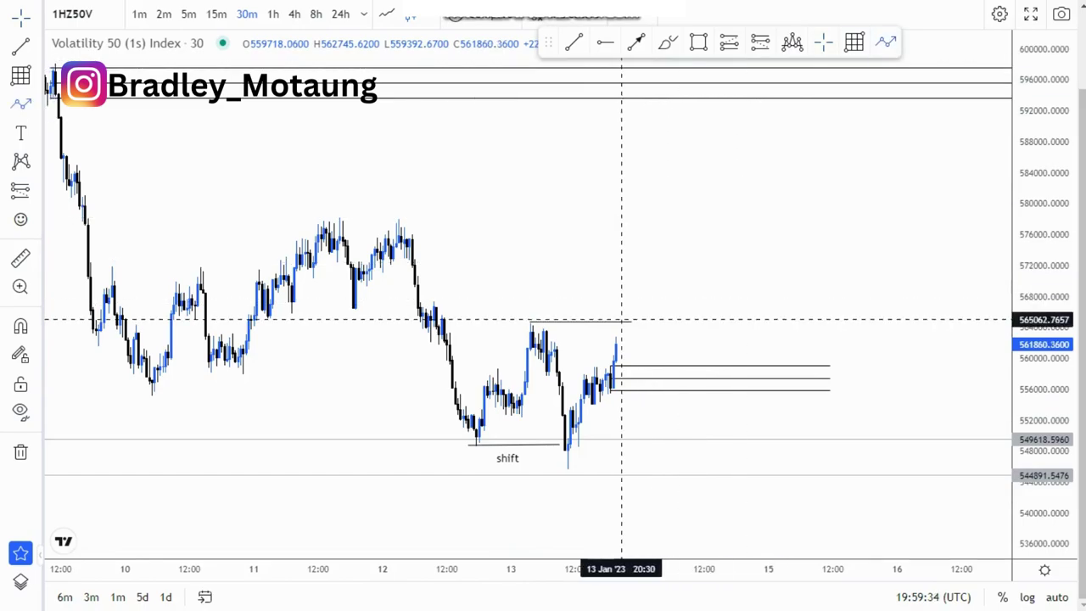
click(614, 355)
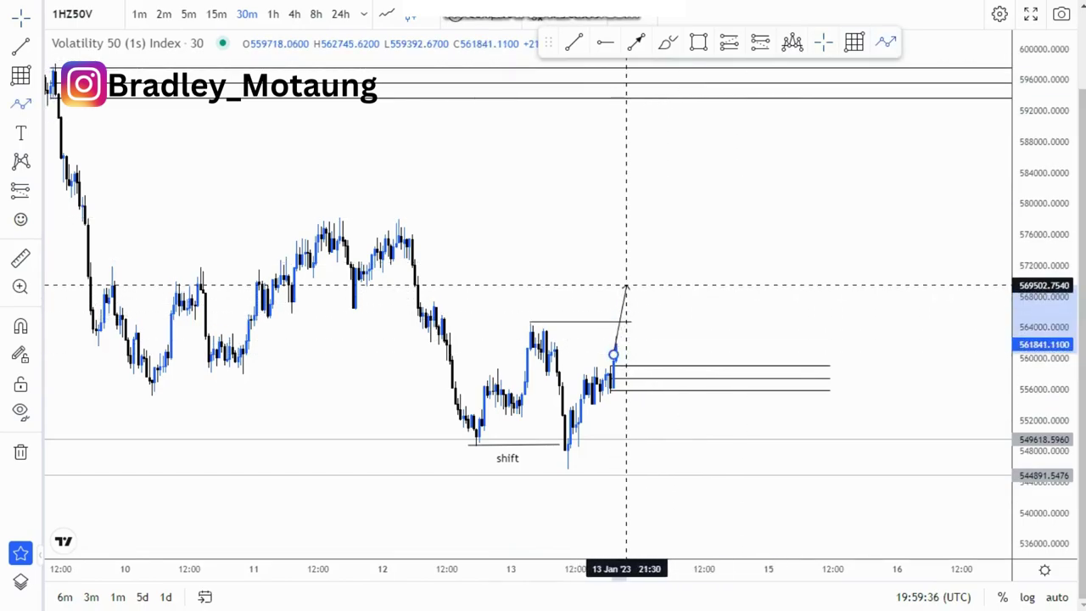
click(627, 286)
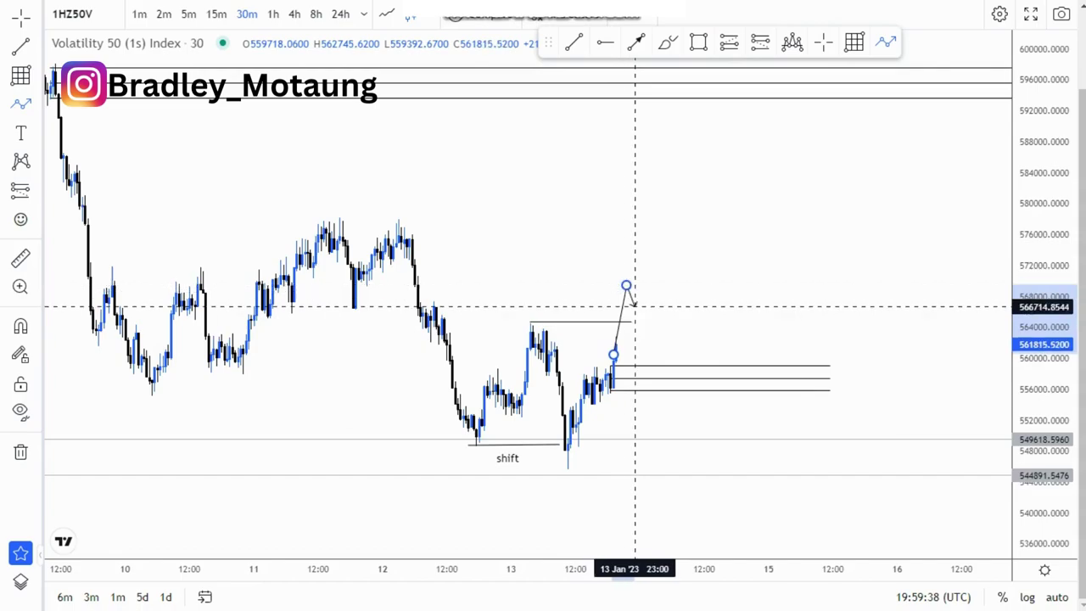
click(672, 381)
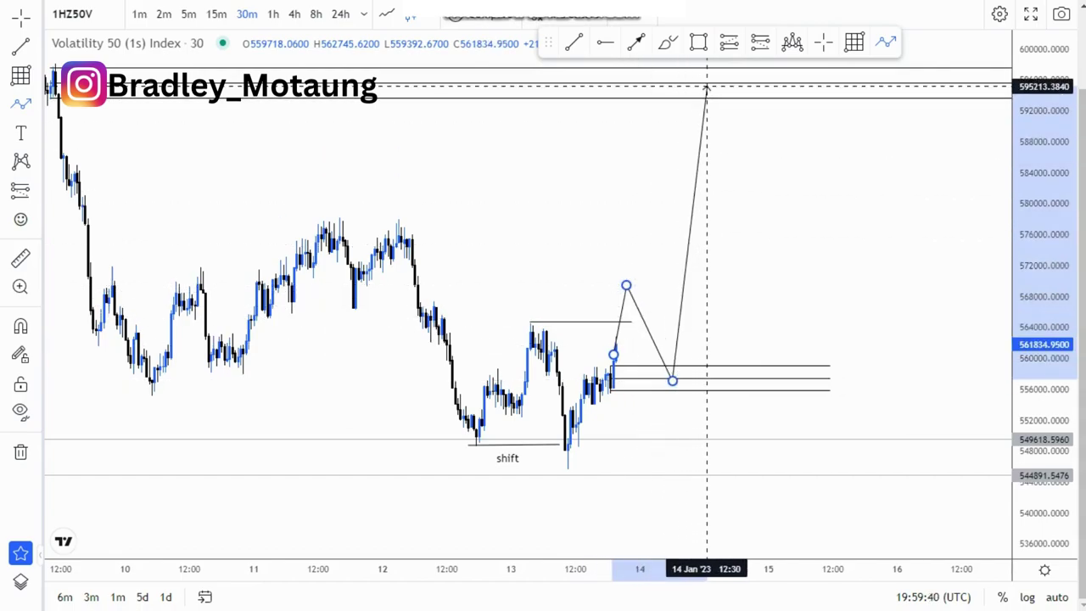
double_click(707, 86)
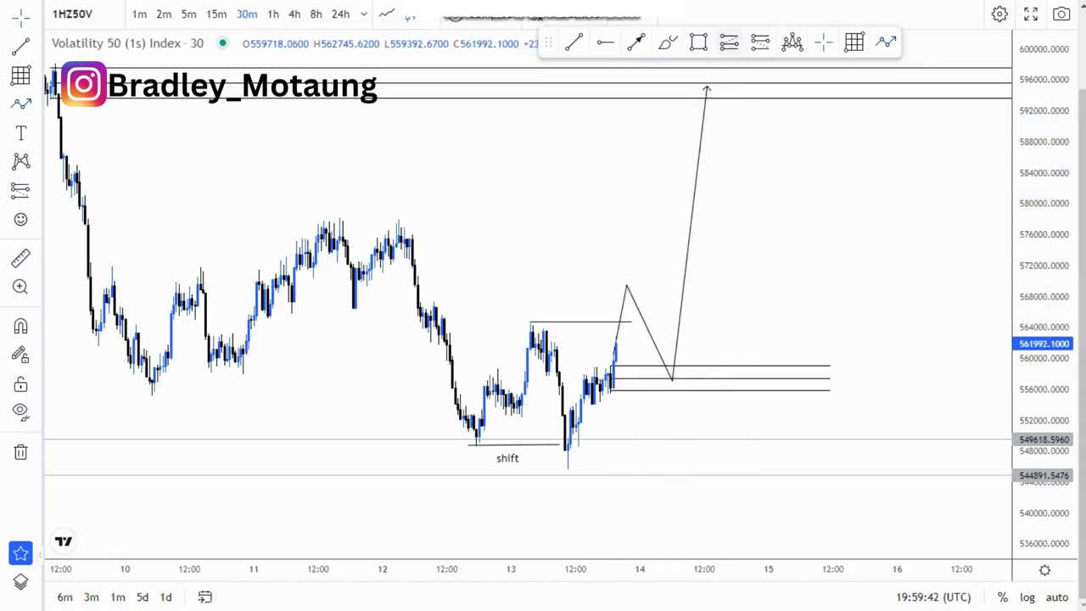
Add a long position with entry 557318, stop 553601 and target 595523.
click(728, 41)
click(672, 380)
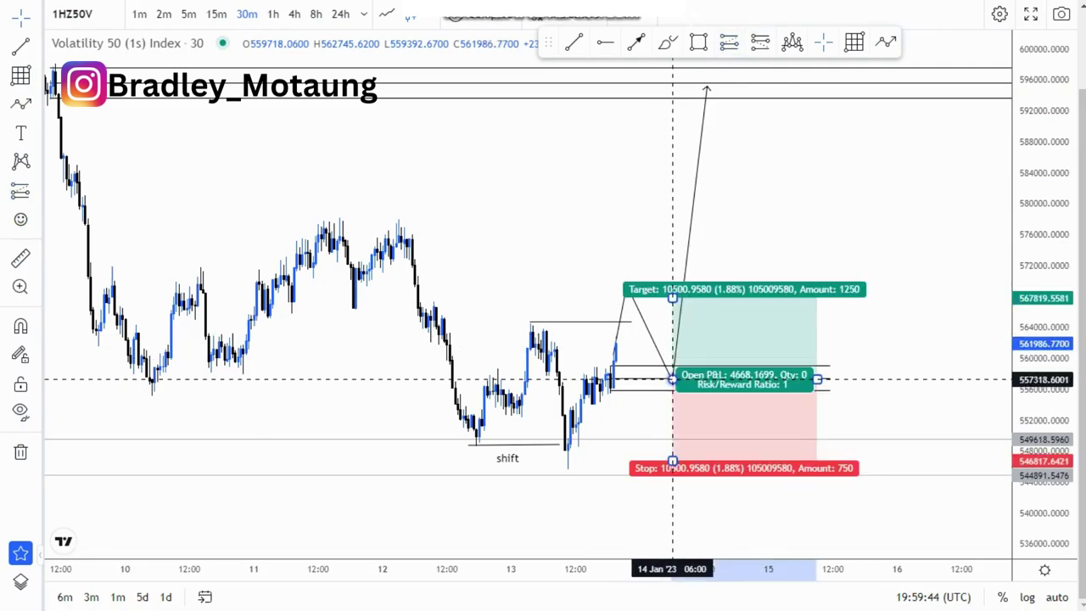
drag(672, 462, 672, 408)
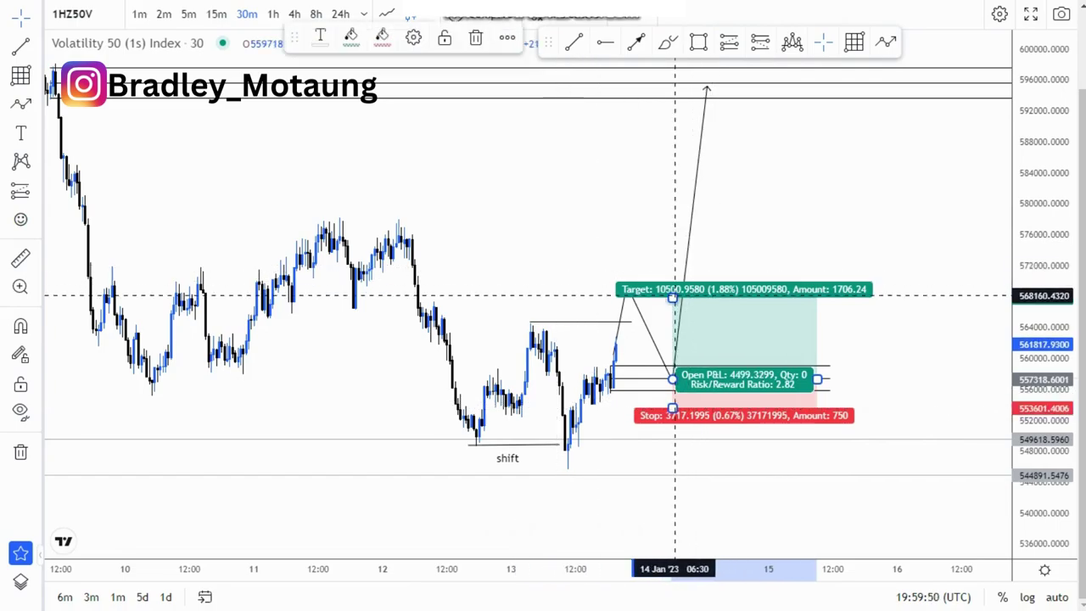
drag(672, 297, 673, 84)
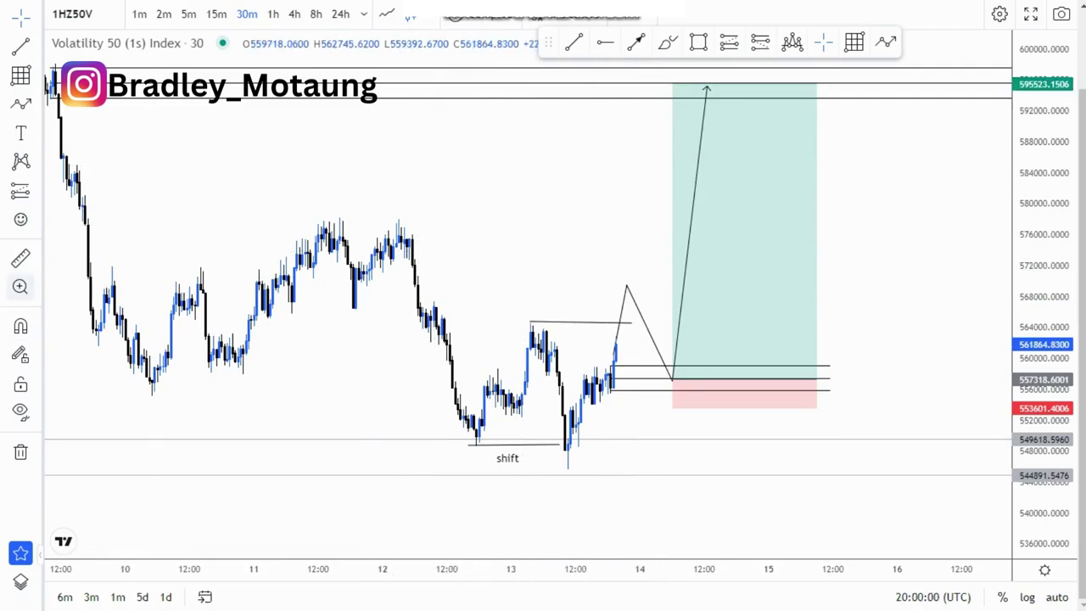
click(20, 133)
Place a 'bos' text label above the 13 January swing-high line.
click(574, 303)
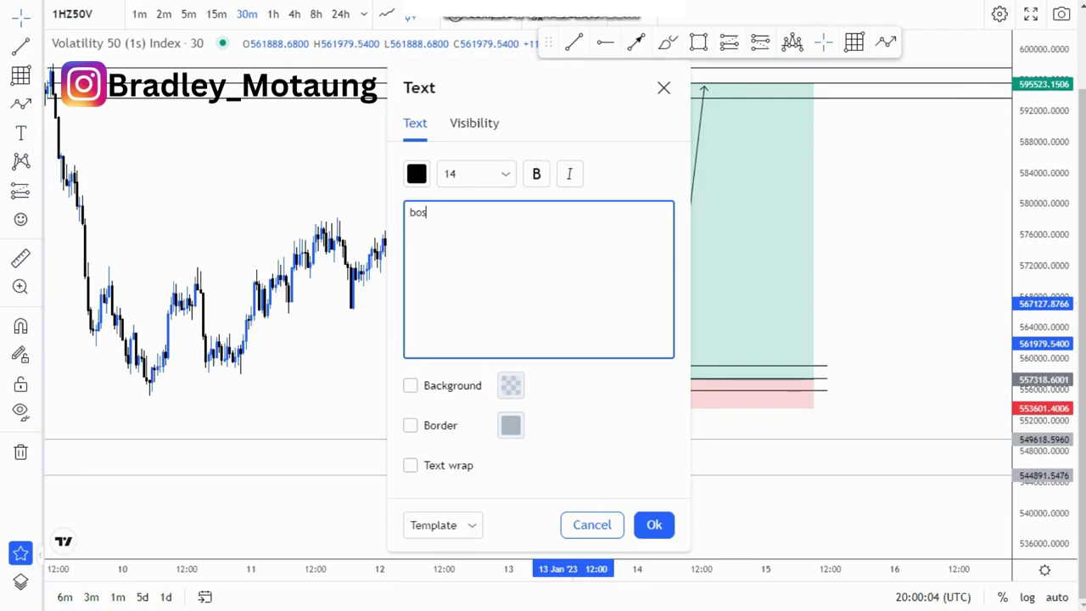
click(655, 524)
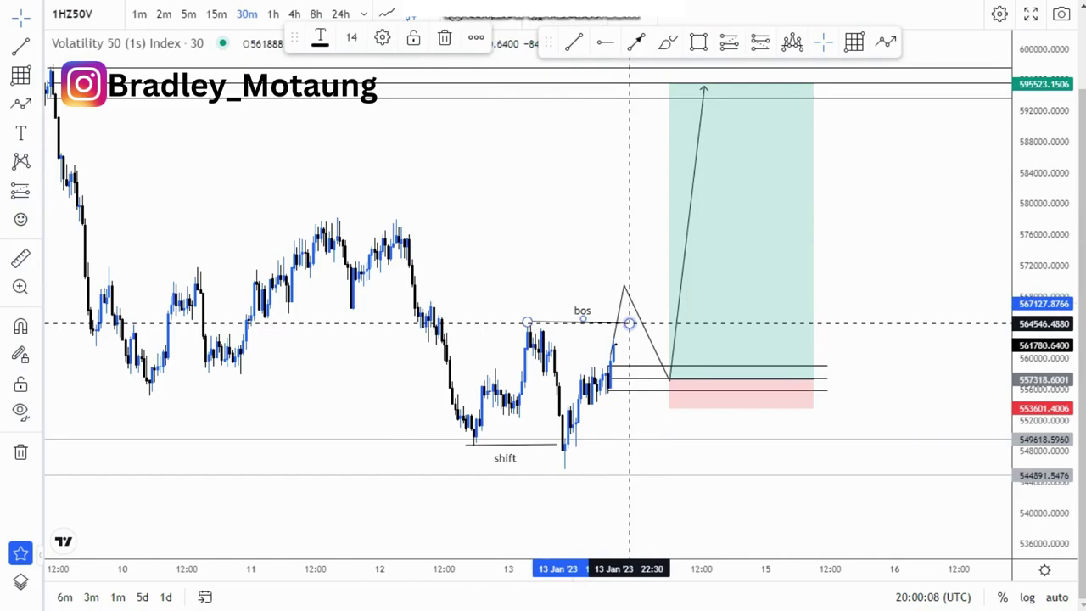
click(626, 322)
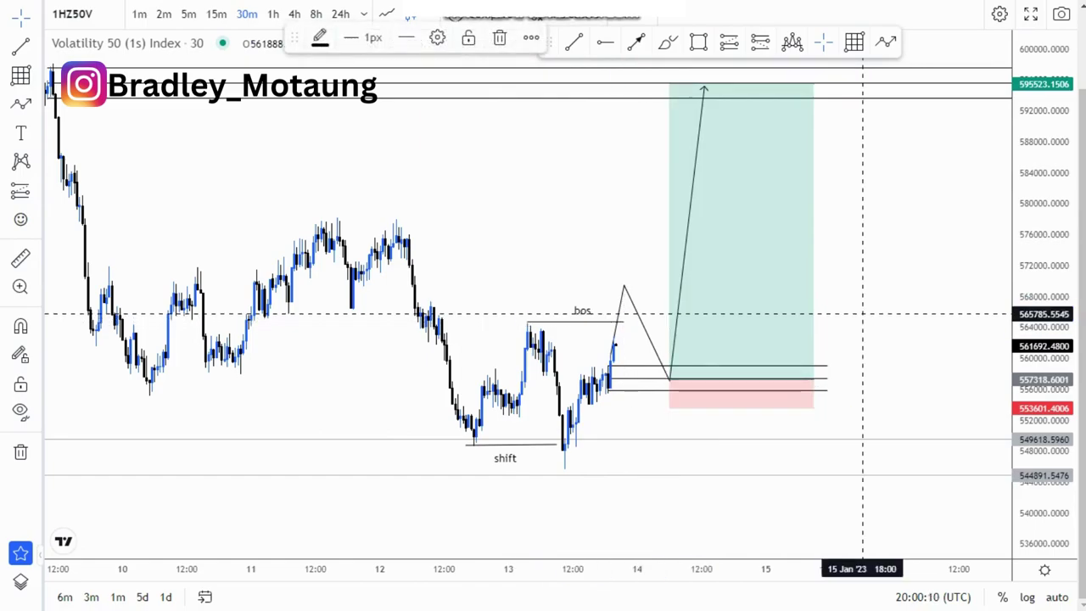
click(839, 332)
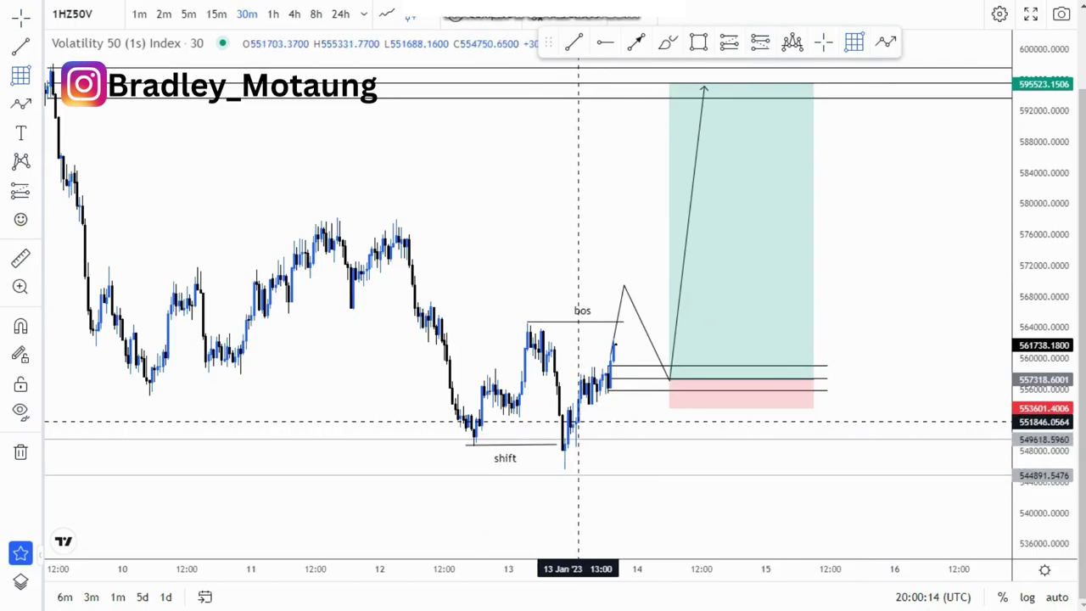
Draw a second zone above the shift level and a short left-pointing arrow near 553000.
mouse_move(575, 420)
mouse_down()
mouse_move(577, 436)
mouse_move(827, 445)
mouse_up()
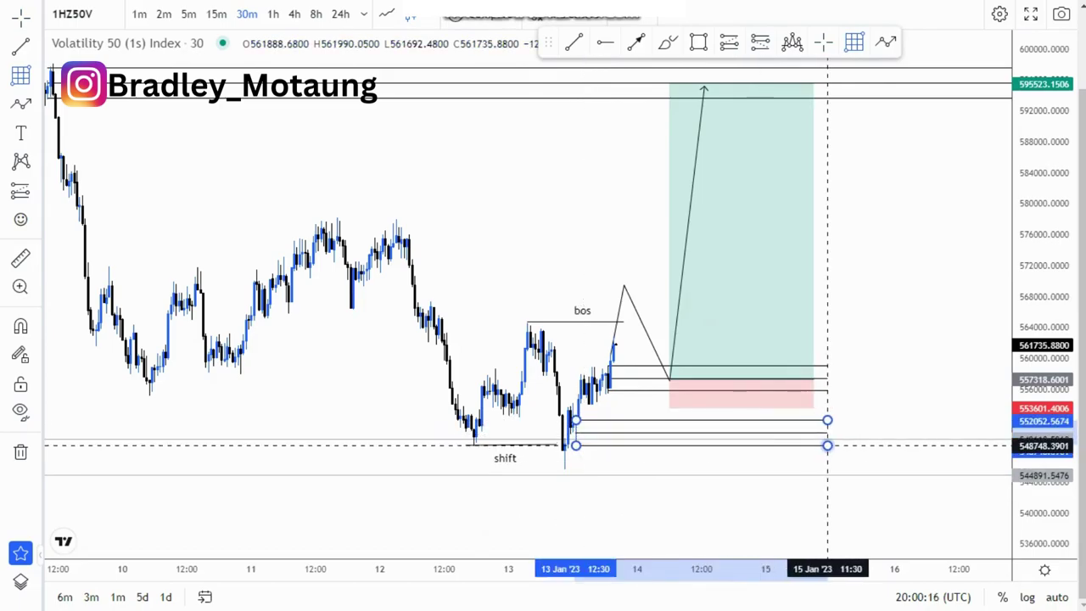
click(637, 41)
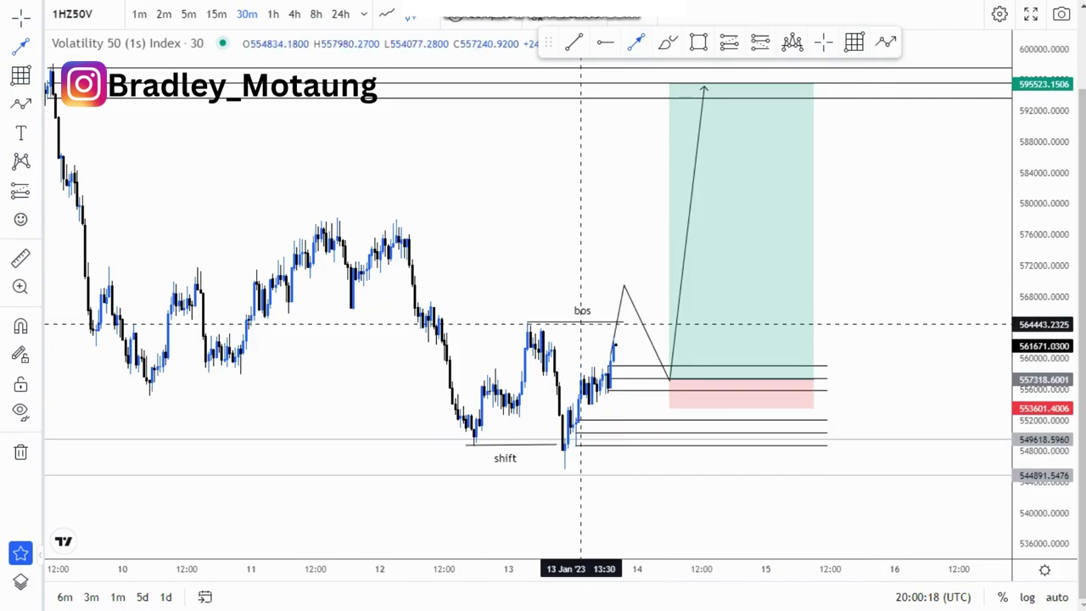
click(613, 412)
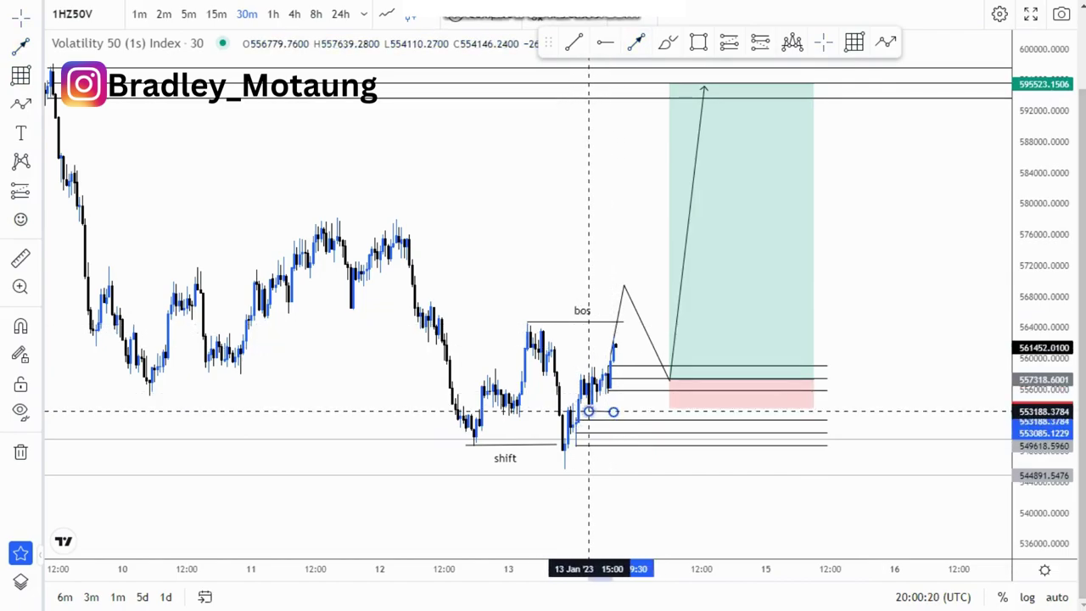
click(588, 411)
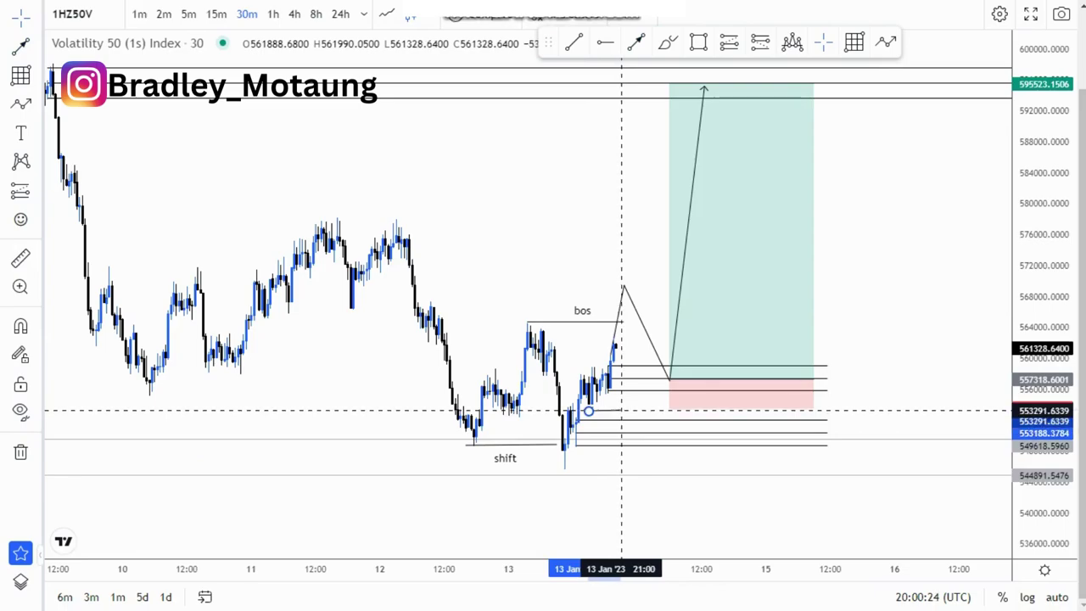
click(619, 413)
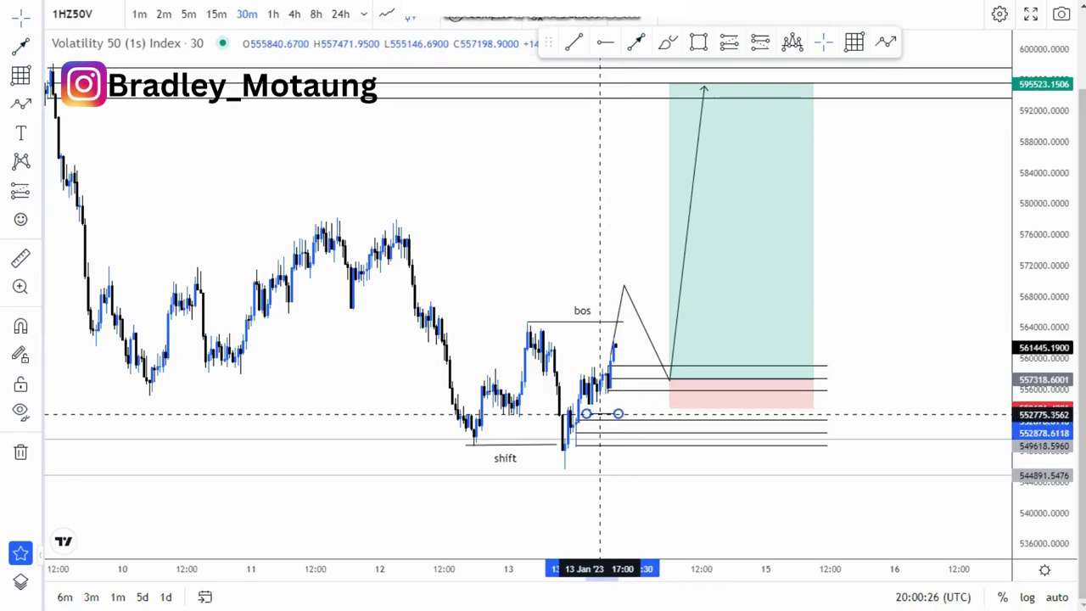
click(928, 405)
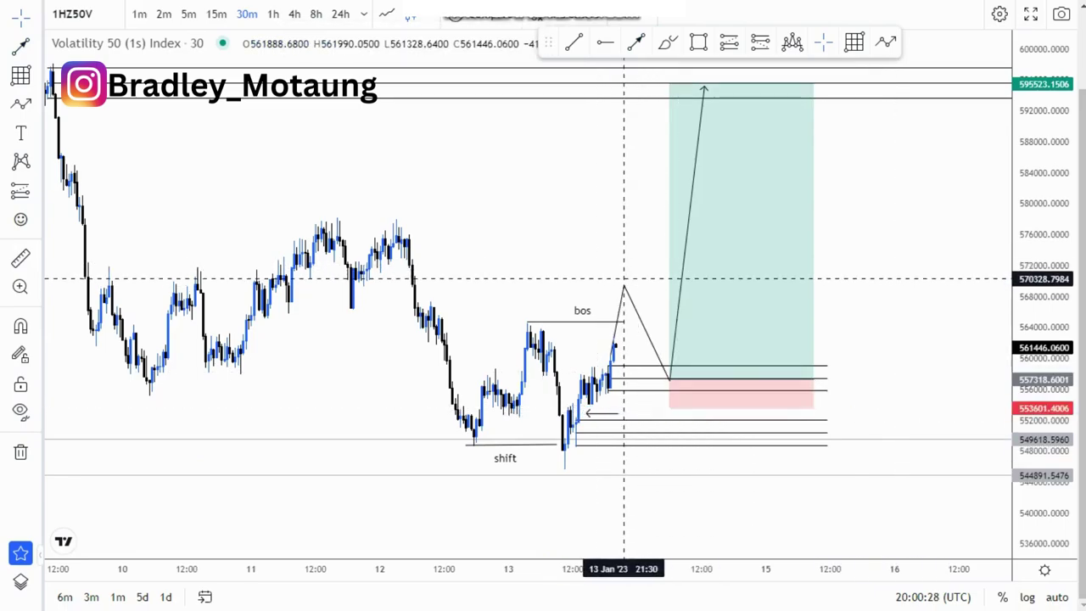
click(667, 41)
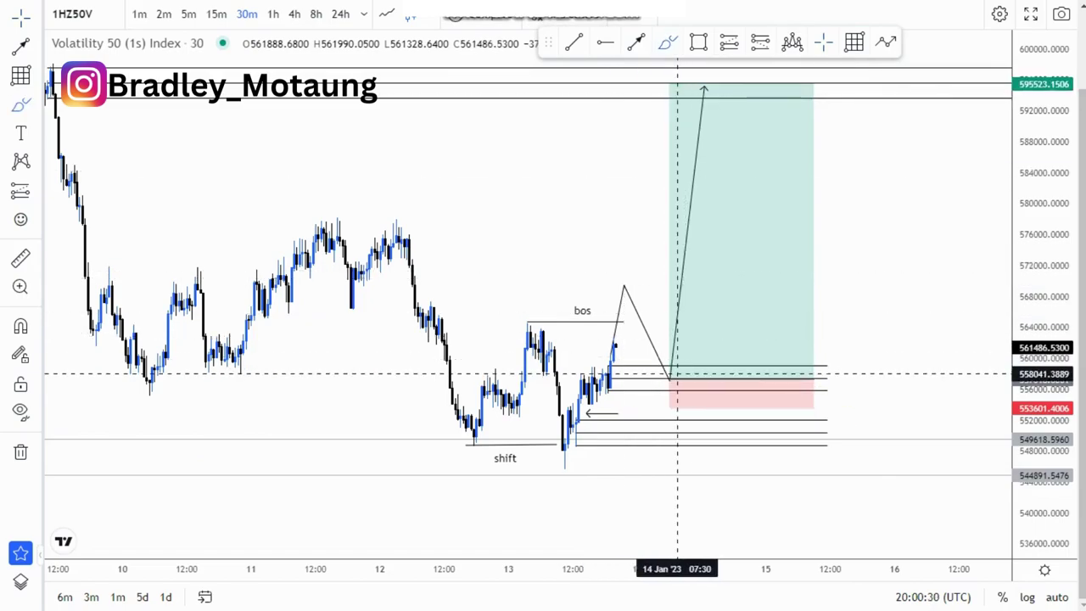
Freehand-circle the entry near 557318 and sketch a path climbing toward the 595523 target.
mouse_move(677, 374)
mouse_down()
mouse_move(654, 365)
mouse_move(683, 376)
mouse_move(697, 268)
mouse_up()
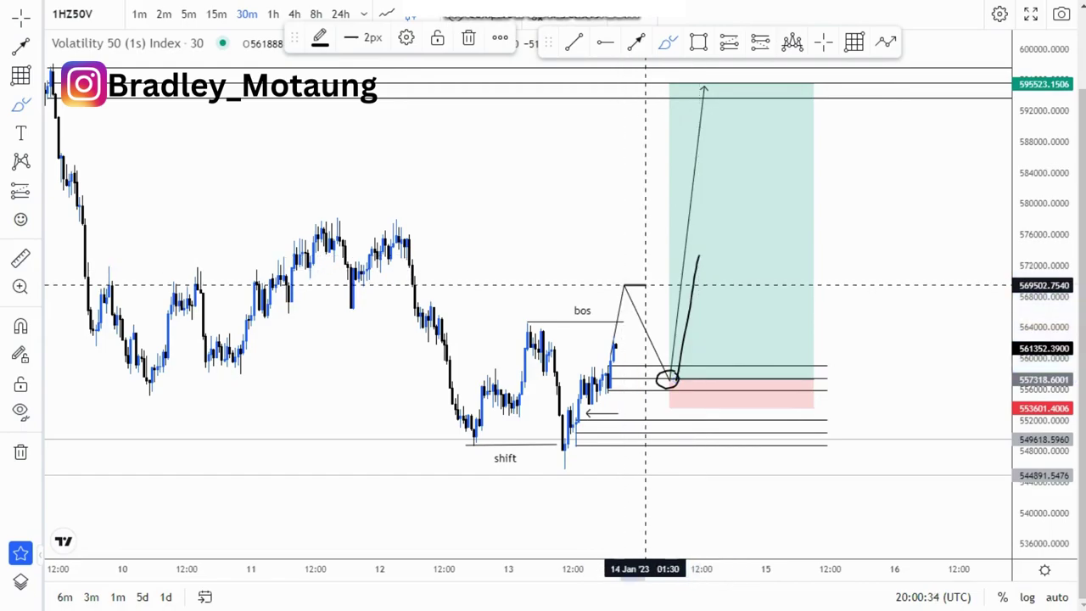
mouse_move(700, 256)
mouse_down()
mouse_move(715, 325)
mouse_move(691, 328)
mouse_move(730, 323)
mouse_move(737, 339)
mouse_move(763, 96)
mouse_up()
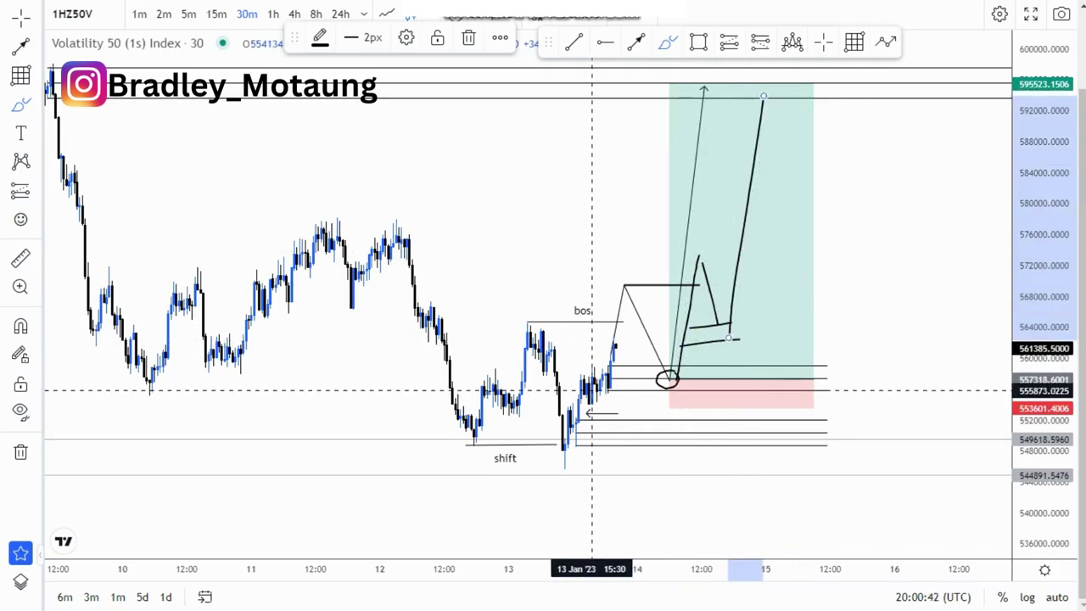